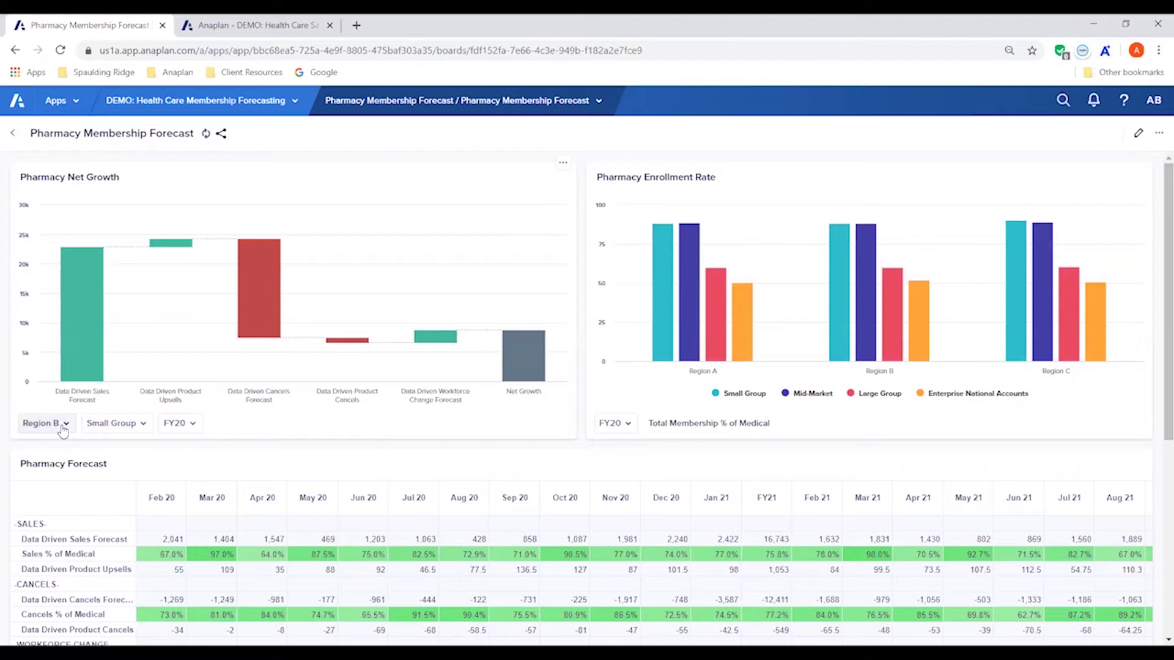
Step: Widen the row label column of the Pharmacy Forecast grid so the long line item names fit better
{"action": "left_click_drag", "start_coordinate": [1168, 282], "coordinate": [1166, 286]}
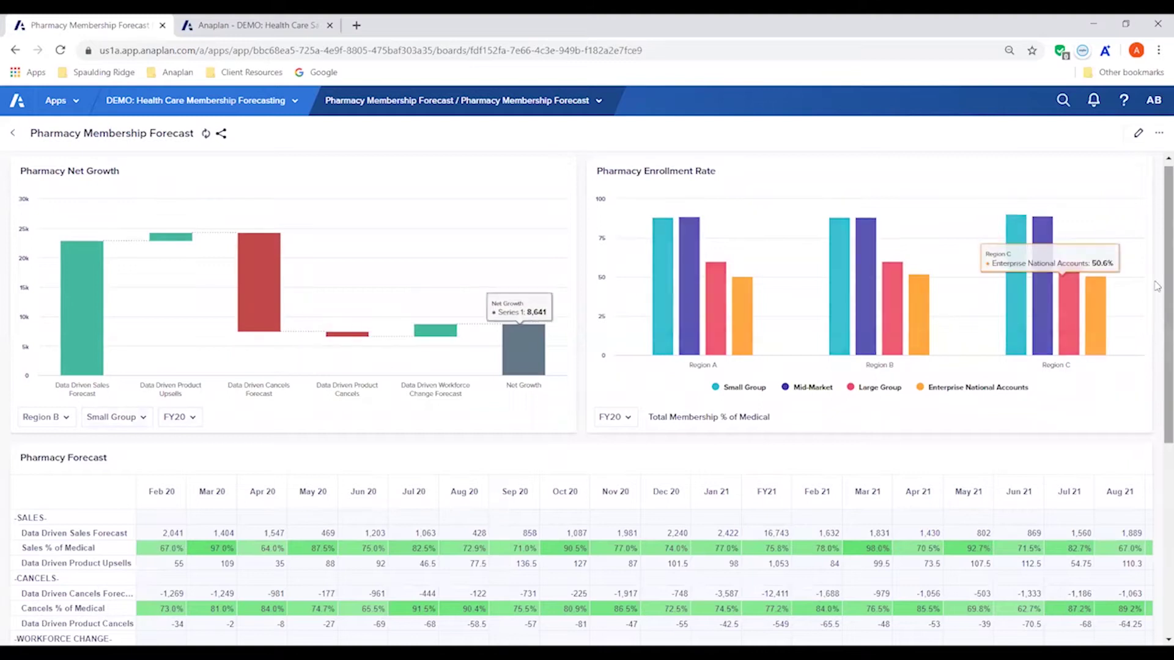
{"action": "left_click_drag", "start_coordinate": [1157, 286], "coordinate": [1157, 365]}
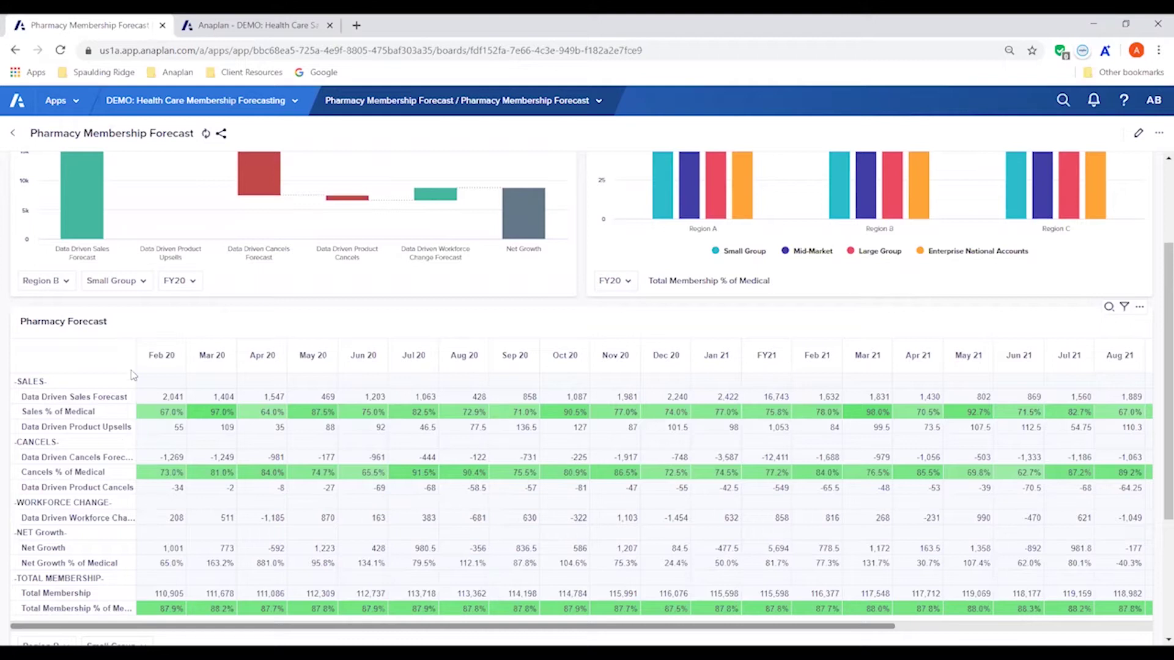
{"action": "left_click_drag", "start_coordinate": [134, 362], "coordinate": [165, 360]}
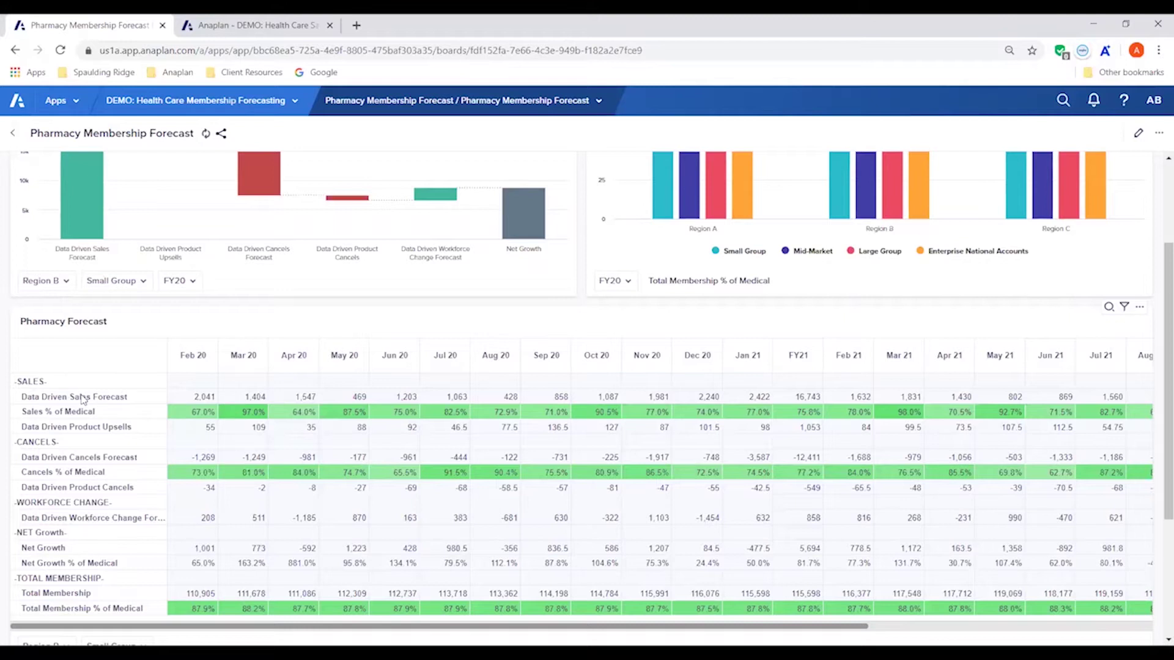
Step: Inspect the Sales % of Medical row, the Dec 20 Data Driven Sales Forecast and the Region A bars of the Pharmacy Enrollment Rate chart
{"action": "left_click", "coordinate": [122, 413]}
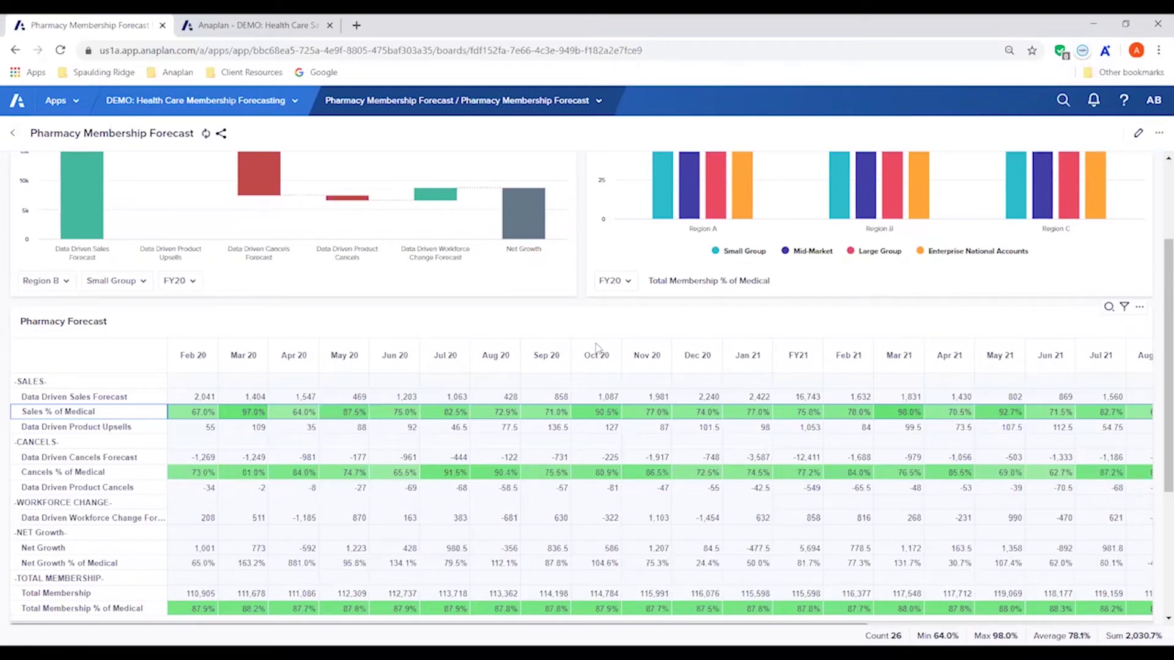
{"action": "left_click", "coordinate": [703, 400]}
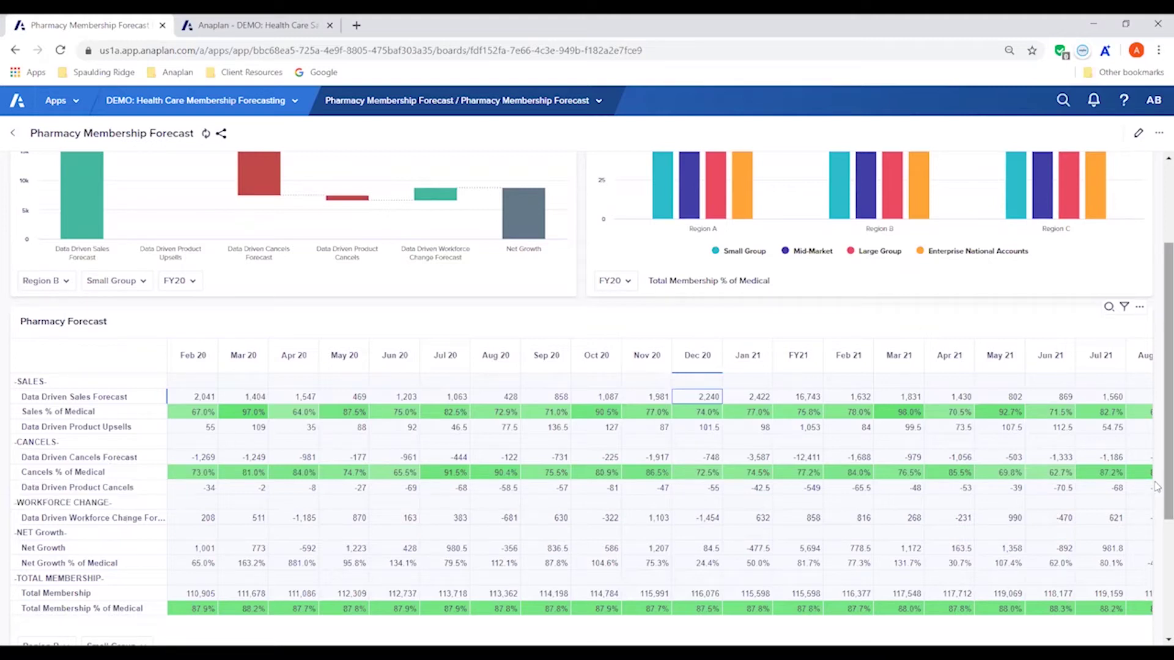
{"action": "scroll", "coordinate": [1157, 438], "scroll_direction": "up", "scroll_amount": 3}
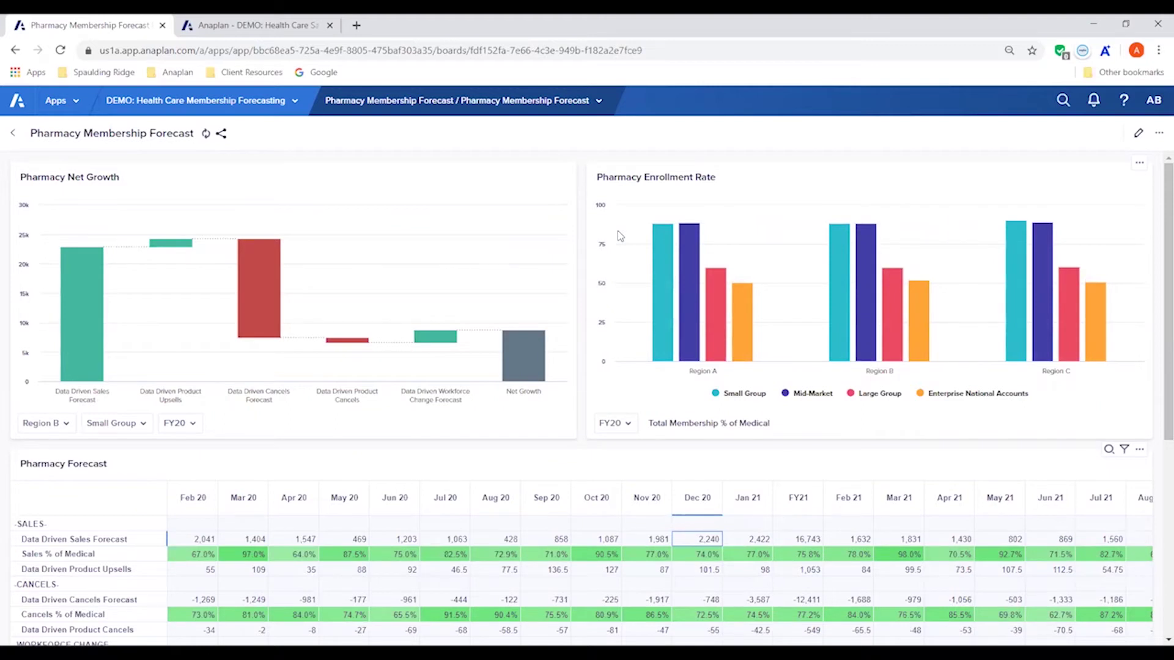
{"action": "mouse_move", "coordinate": [663, 275]}
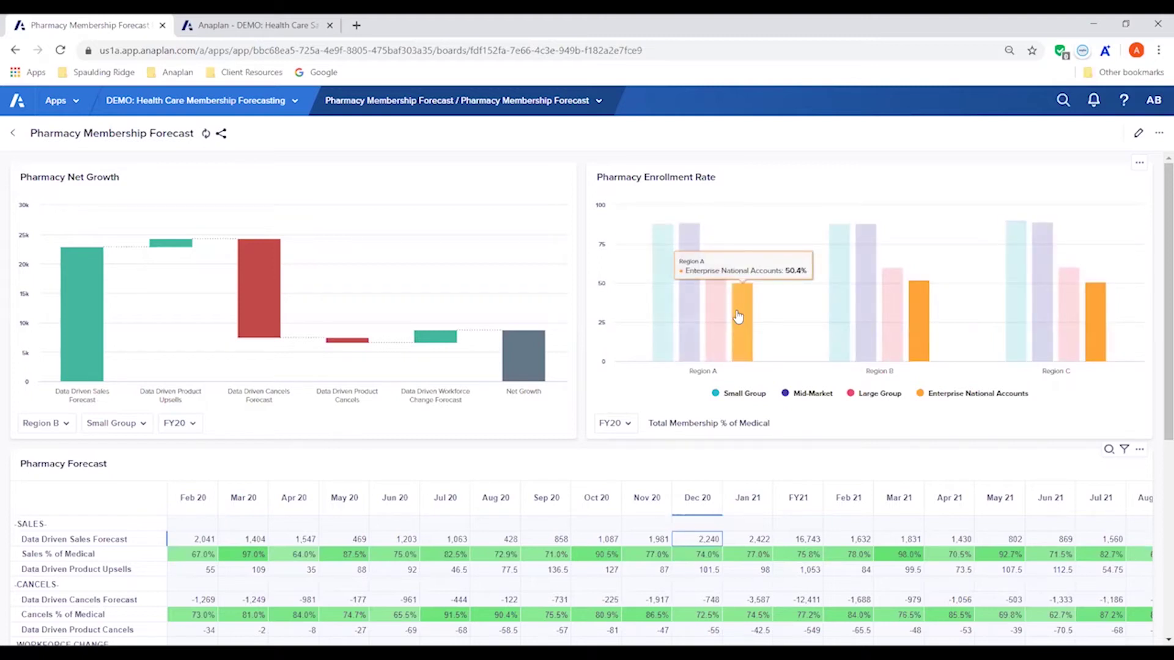
Step: Open the Pharmacy Membership Scenario Planning page and review its Pharmacy Scenario Inputs and Scenario Planning grids
{"action": "left_click", "coordinate": [538, 102]}
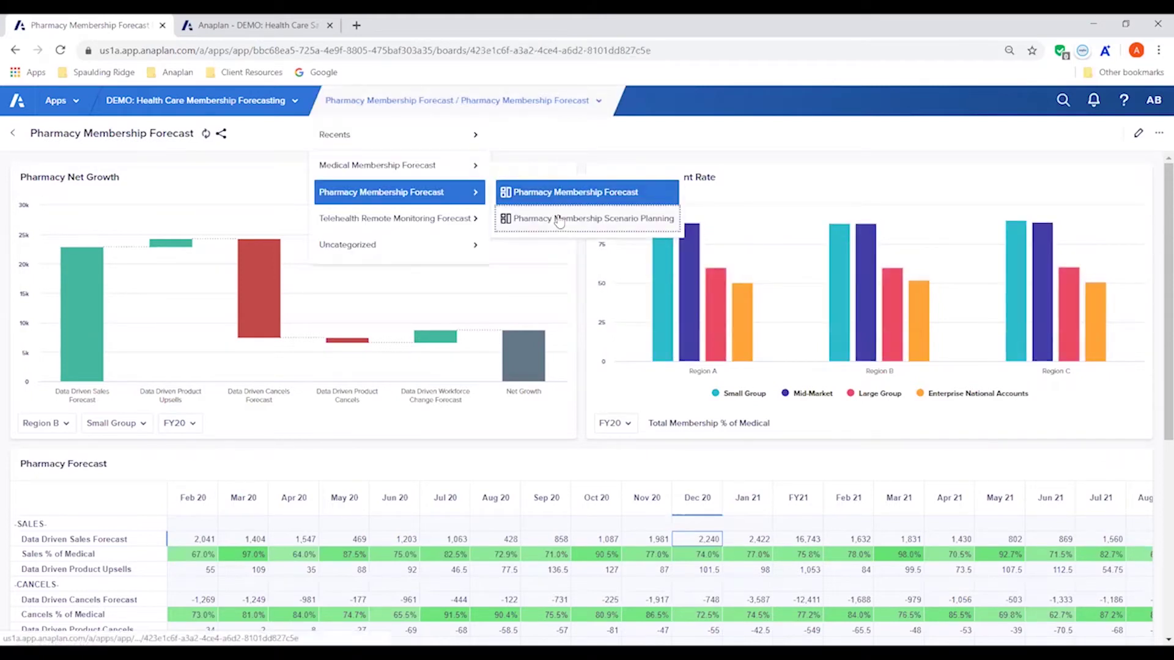
{"action": "left_click", "coordinate": [558, 219]}
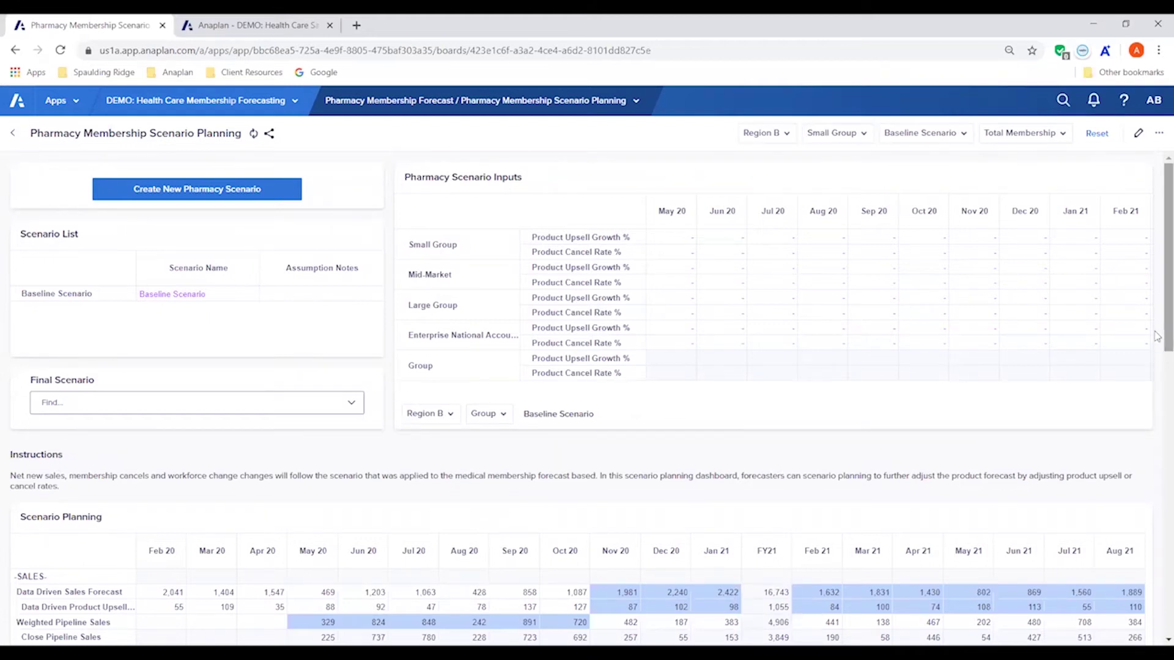
{"action": "scroll", "coordinate": [1157, 360], "scroll_direction": "down", "scroll_amount": 1}
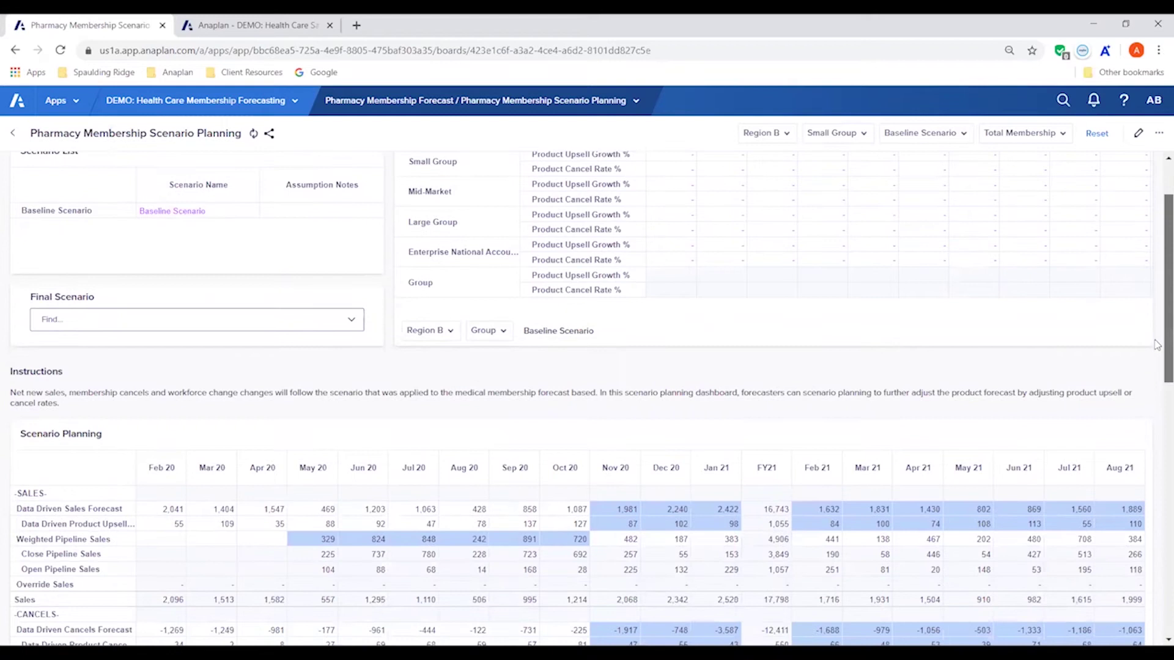
{"action": "scroll", "coordinate": [1157, 344], "scroll_direction": "up", "scroll_amount": 1}
{"action": "scroll", "coordinate": [1157, 344], "scroll_direction": "up", "scroll_amount": 1}
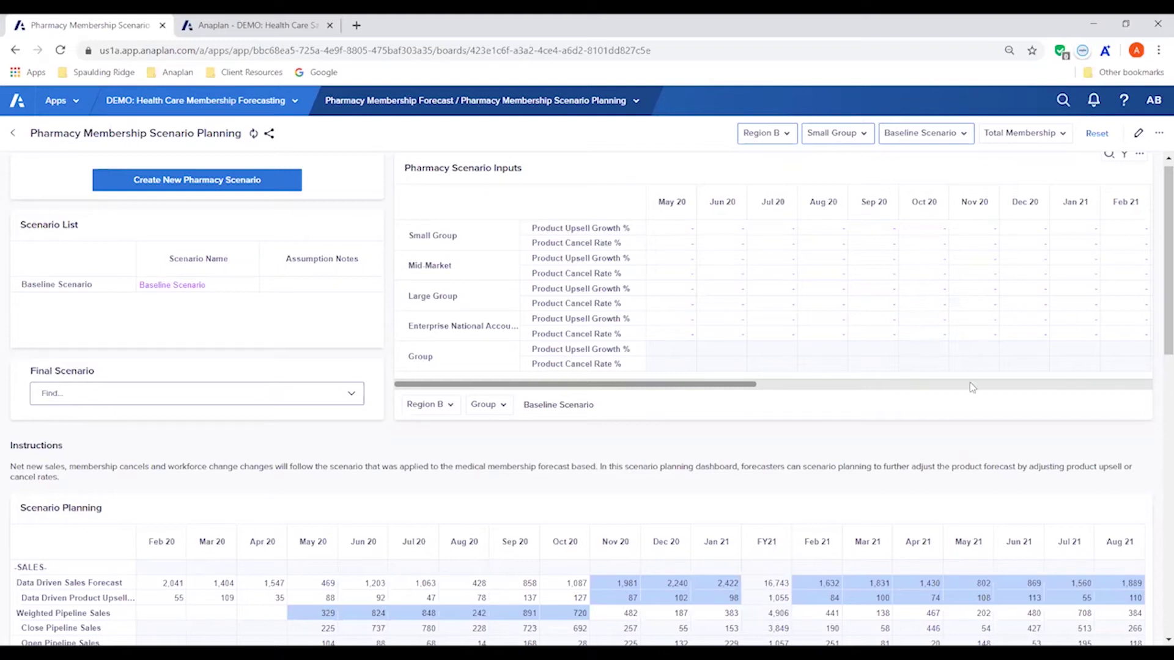
{"action": "scroll", "coordinate": [1157, 307], "scroll_direction": "down", "scroll_amount": 3}
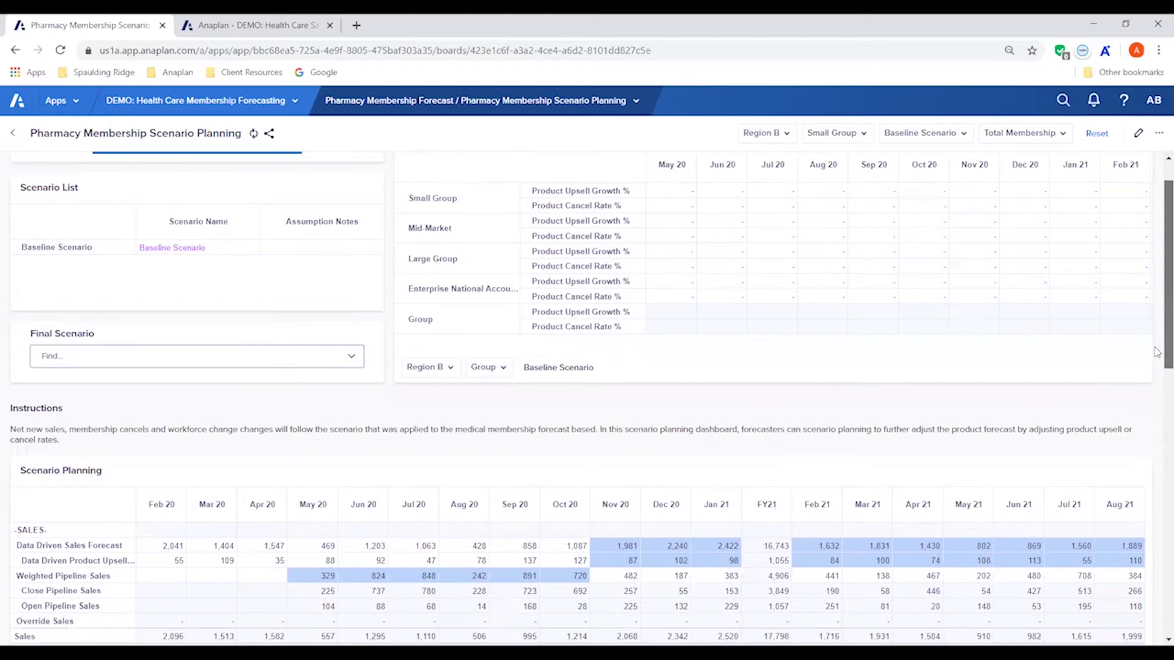
{"action": "scroll", "coordinate": [1157, 393], "scroll_direction": "down", "scroll_amount": 3}
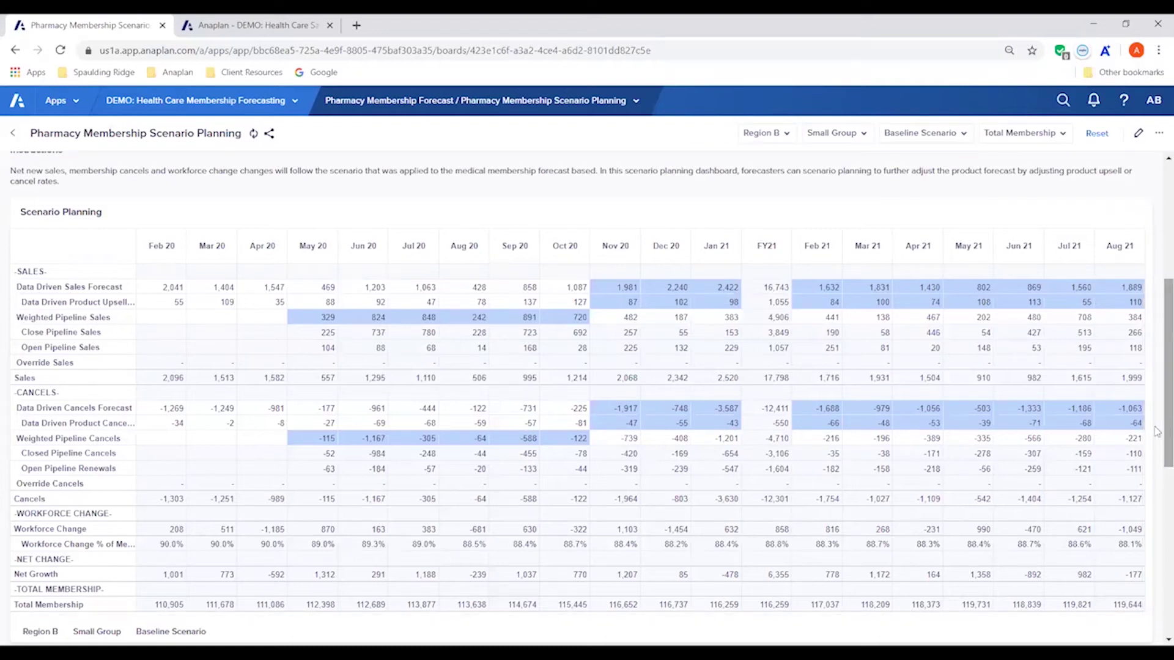
{"action": "scroll", "coordinate": [1157, 431], "scroll_direction": "up", "scroll_amount": 4}
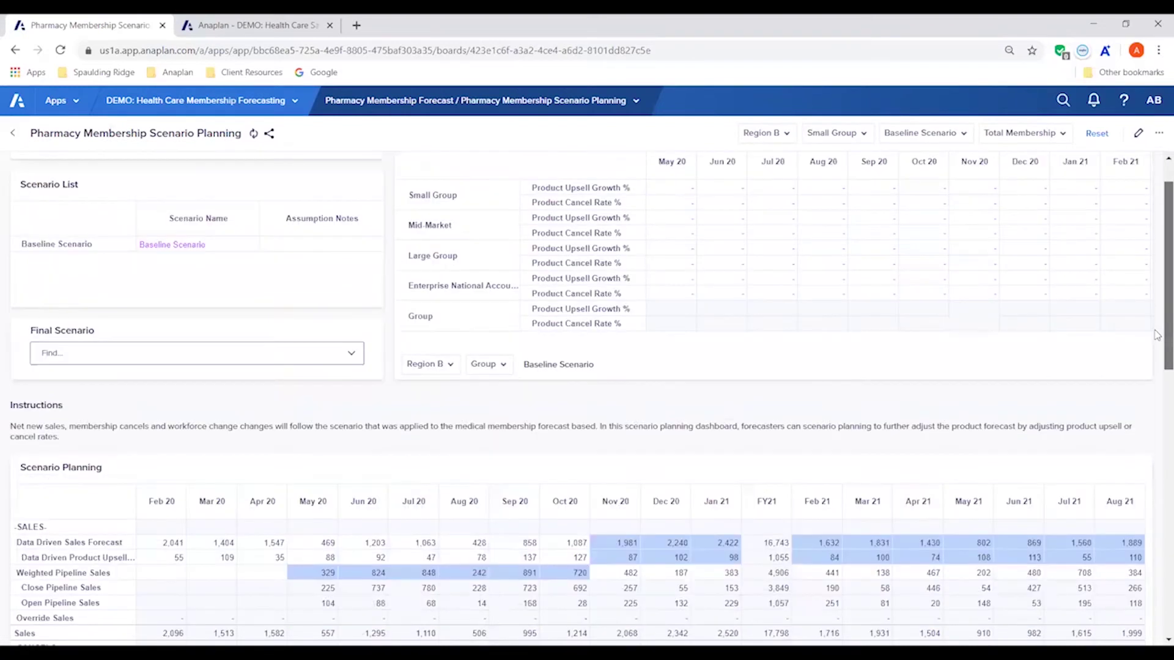
{"action": "scroll", "coordinate": [1157, 330], "scroll_direction": "up", "scroll_amount": 1}
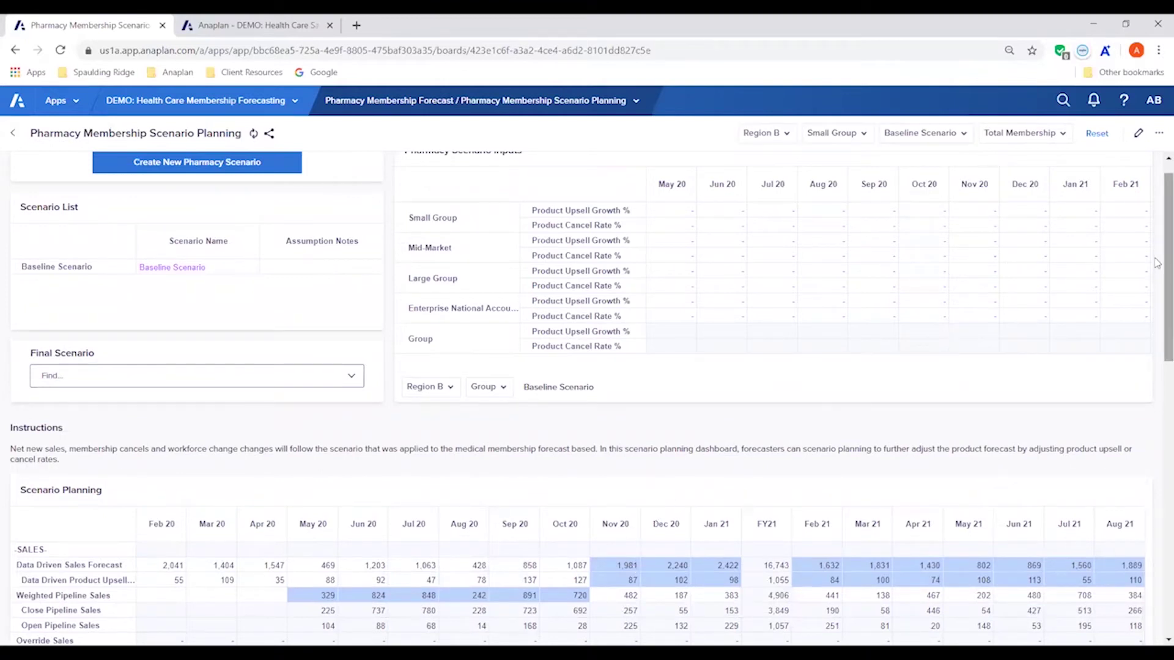
{"action": "scroll", "coordinate": [1158, 257], "scroll_direction": "up", "scroll_amount": 1}
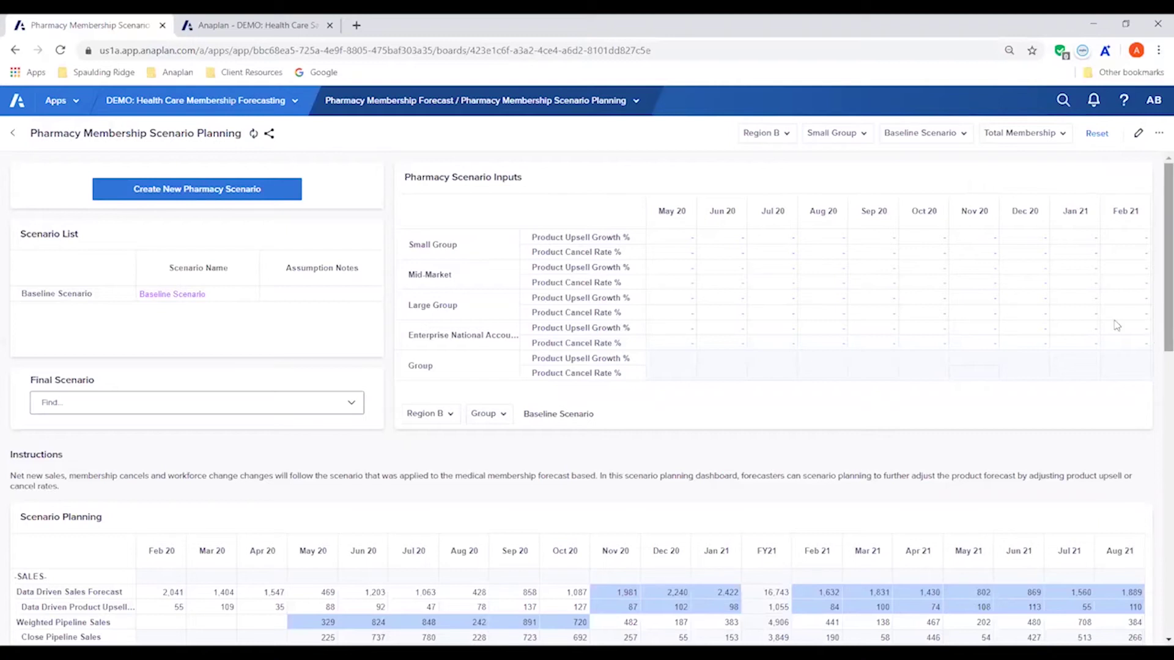
Step: Set the Small Group Product Upsell Growth % to 10% for every month from Nov 20 through Dec 21
{"action": "left_click", "coordinate": [994, 238]}
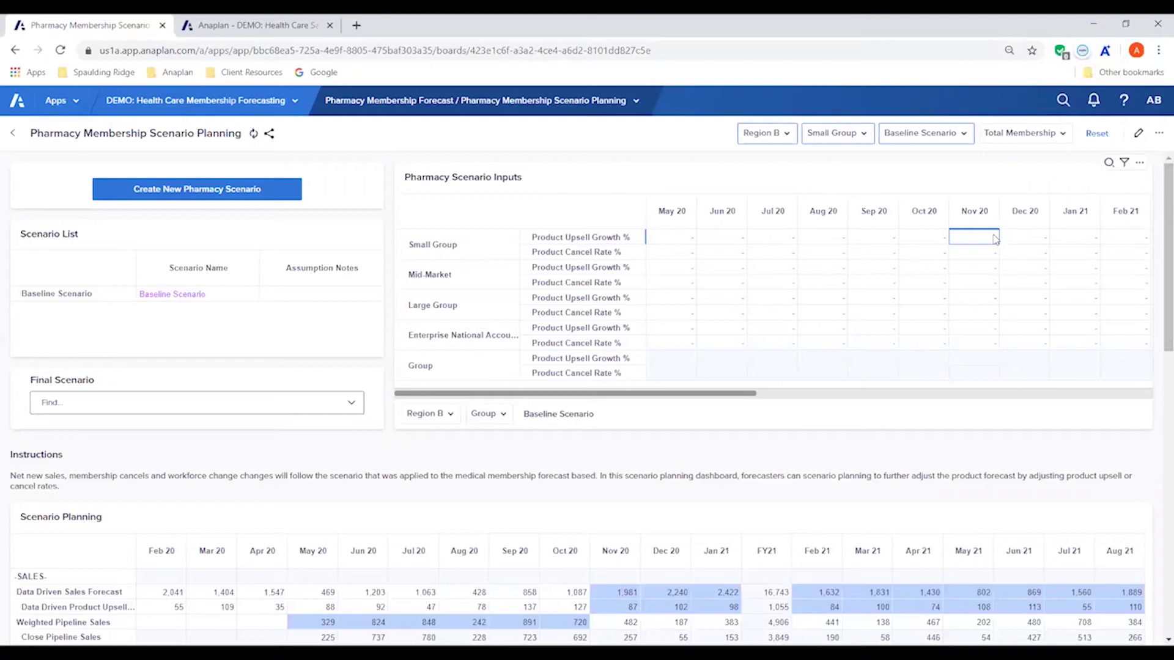
{"action": "type", "text": "10"}
{"action": "key", "text": "Return"}
{"action": "left_click", "coordinate": [994, 239]}
{"action": "left_click_drag", "start_coordinate": [1019, 237], "coordinate": [1089, 241]}
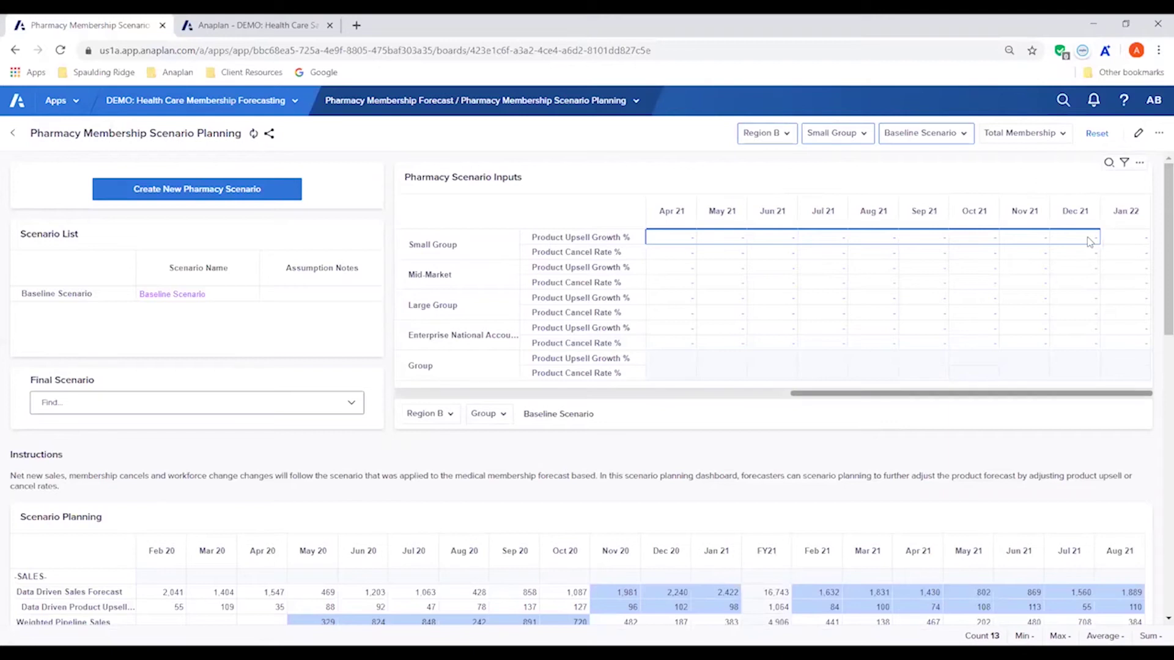
{"action": "key", "text": "ctrl+v"}
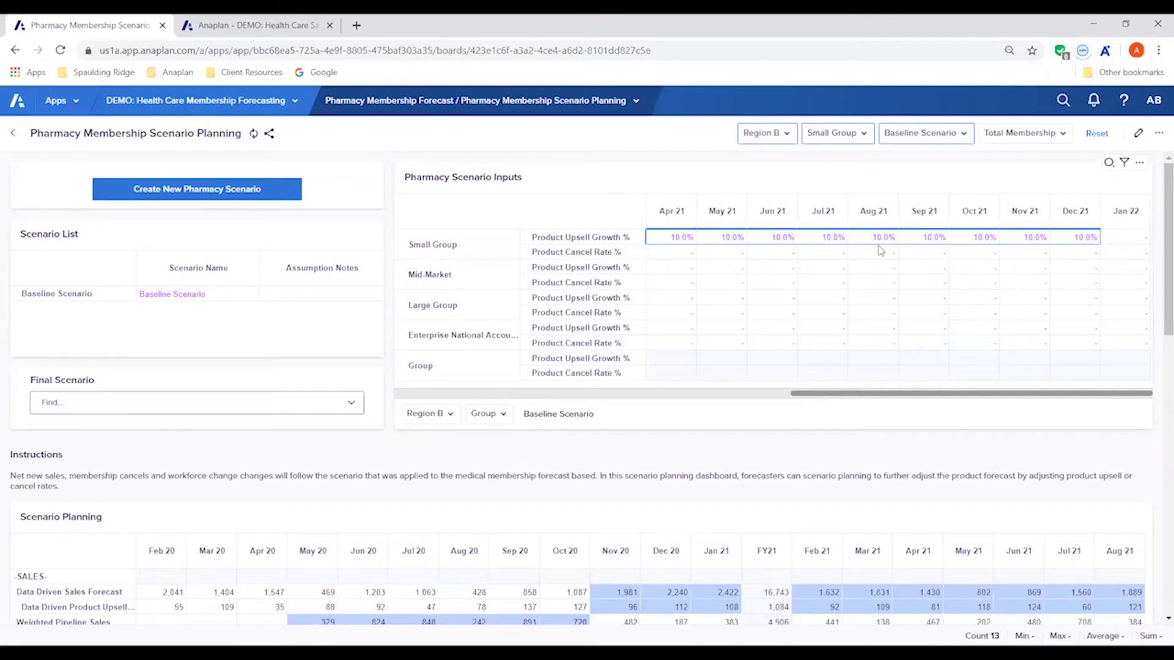
{"action": "left_click_drag", "start_coordinate": [850, 401], "coordinate": [774, 401]}
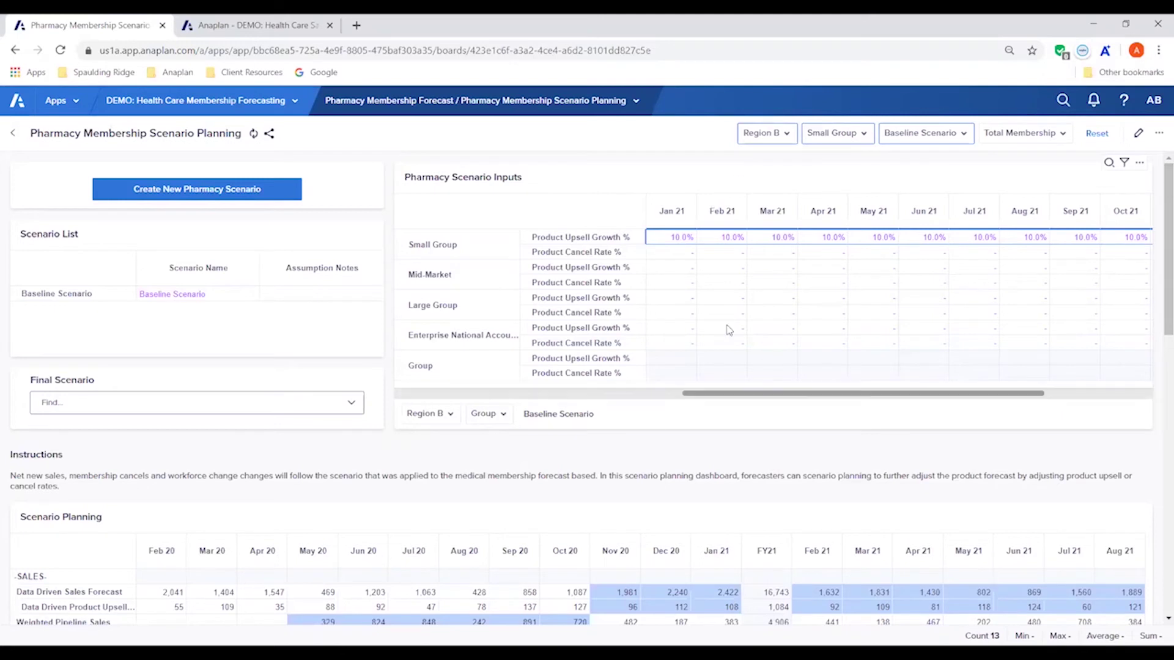
Step: Review the effect of the upsell growth on the Scenario Planning grid and the Membership Comparison by Scenario chart
{"action": "scroll", "coordinate": [1157, 233], "scroll_direction": "down", "scroll_amount": 5}
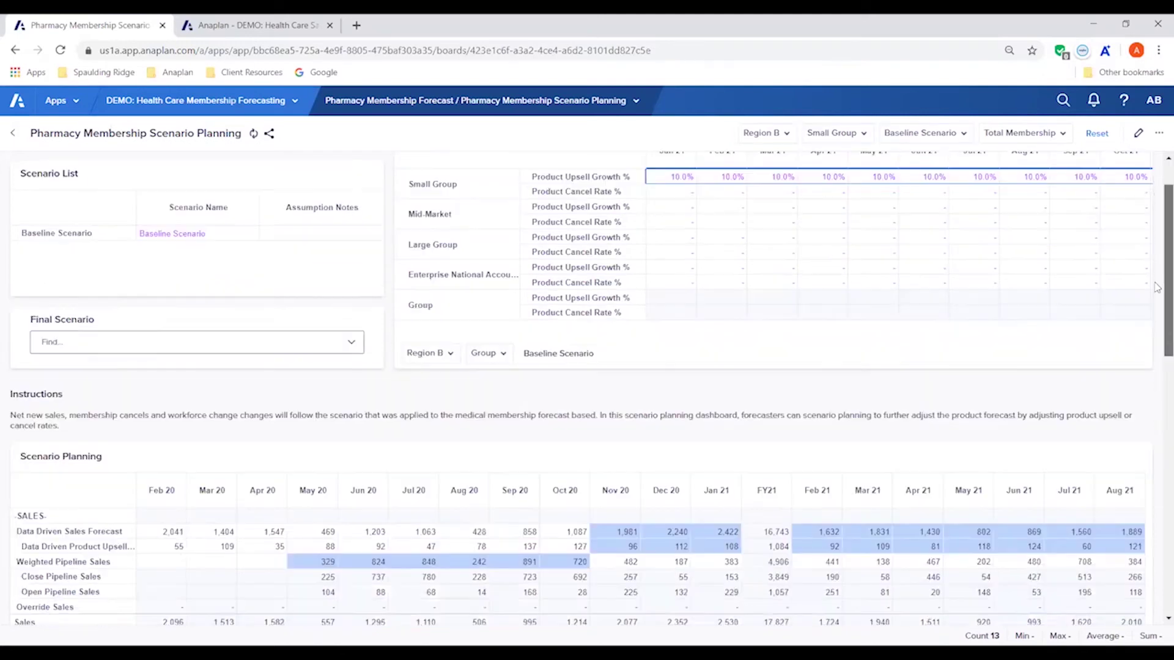
{"action": "scroll", "coordinate": [1157, 374], "scroll_direction": "down", "scroll_amount": 6}
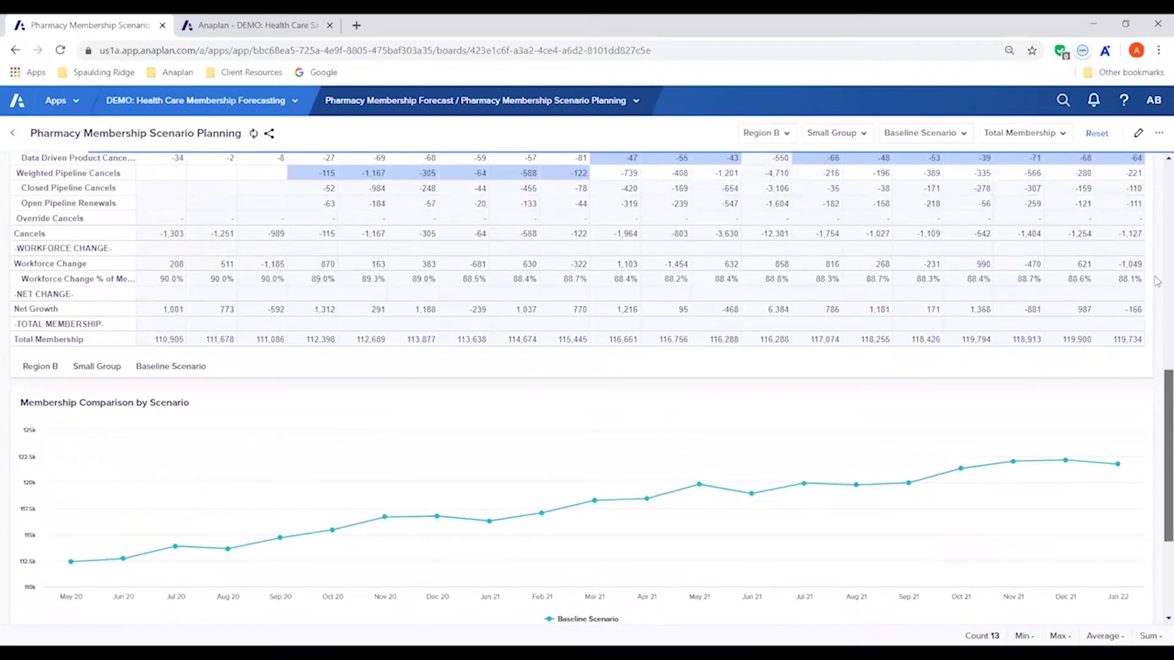
{"action": "scroll", "coordinate": [1157, 333], "scroll_direction": "up", "scroll_amount": 7}
{"action": "scroll", "coordinate": [1157, 333], "scroll_direction": "down", "scroll_amount": 7}
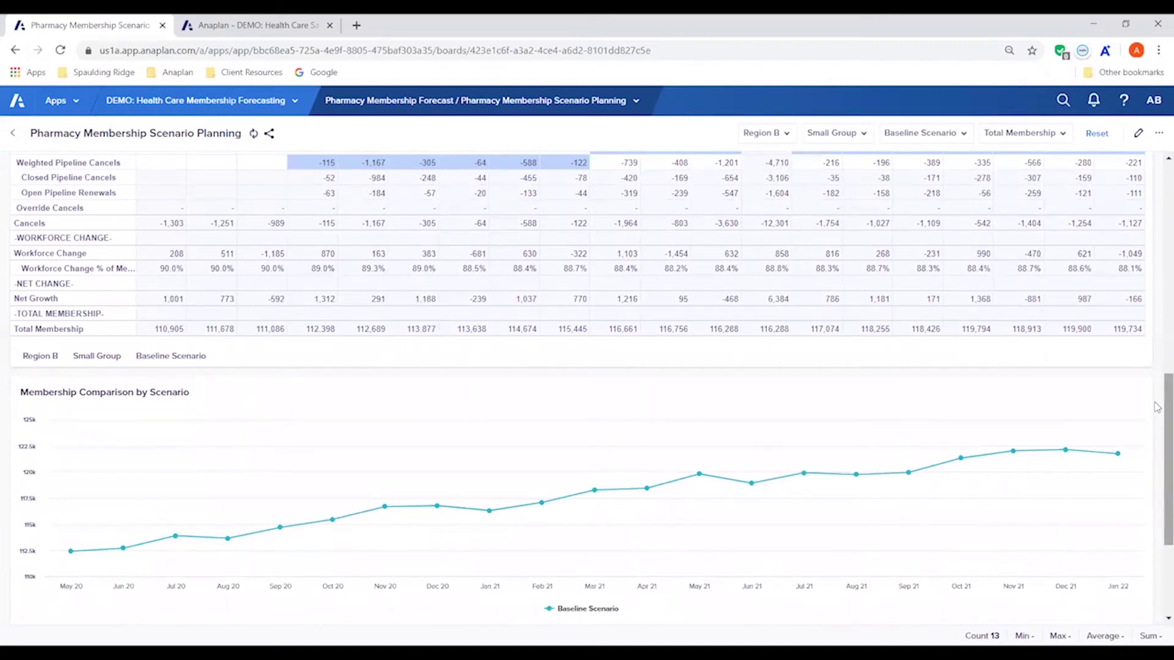
{"action": "left_click_drag", "start_coordinate": [1157, 406], "coordinate": [1157, 191]}
{"action": "scroll", "coordinate": [1157, 191], "scroll_direction": "up", "scroll_amount": 1}
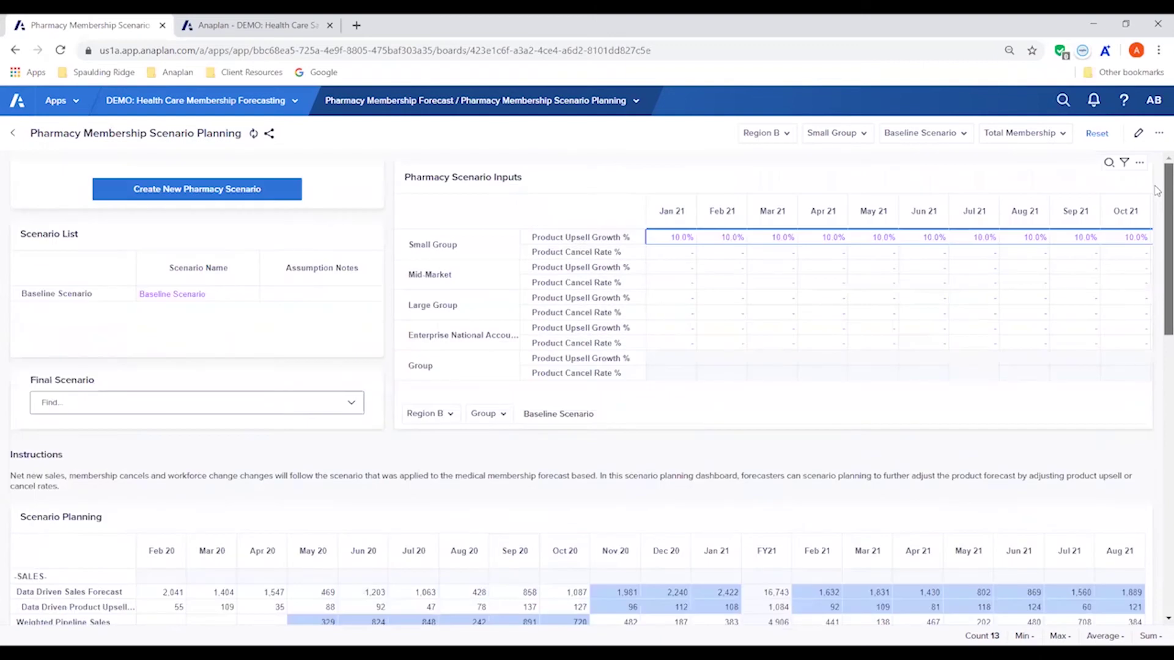
Step: Open the New Product Forecast - Telehealth Remote Monitoring page and look over its scenario inputs and Telehealth Scenario Planning grid
{"action": "left_click", "coordinate": [598, 113]}
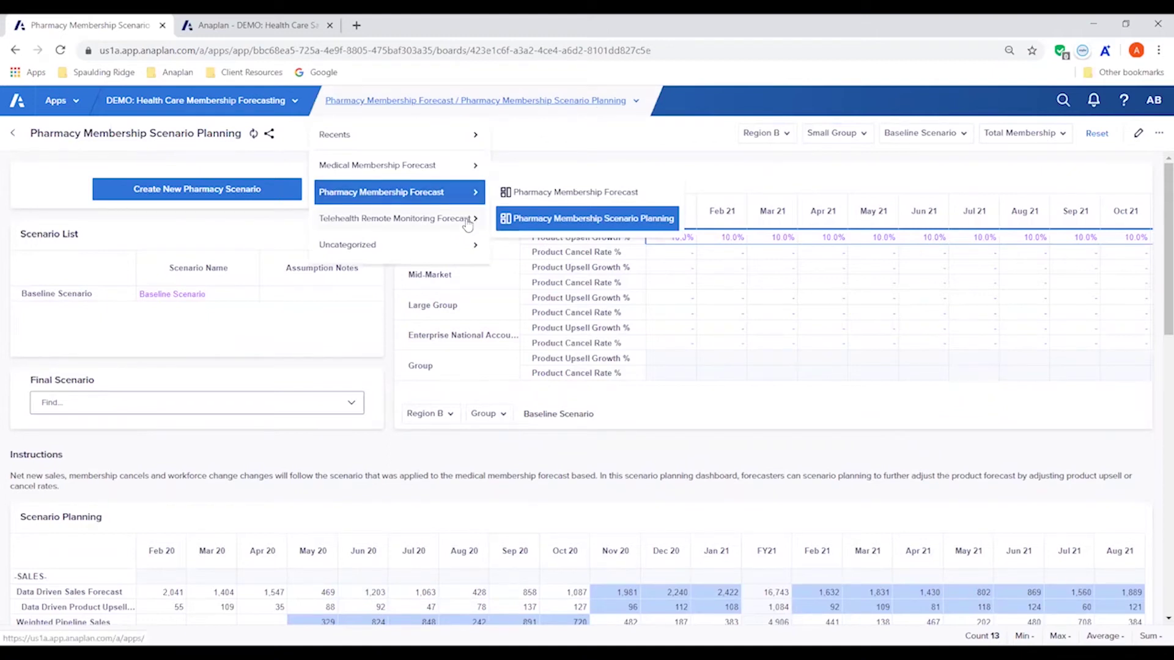
{"action": "mouse_move", "coordinate": [468, 225]}
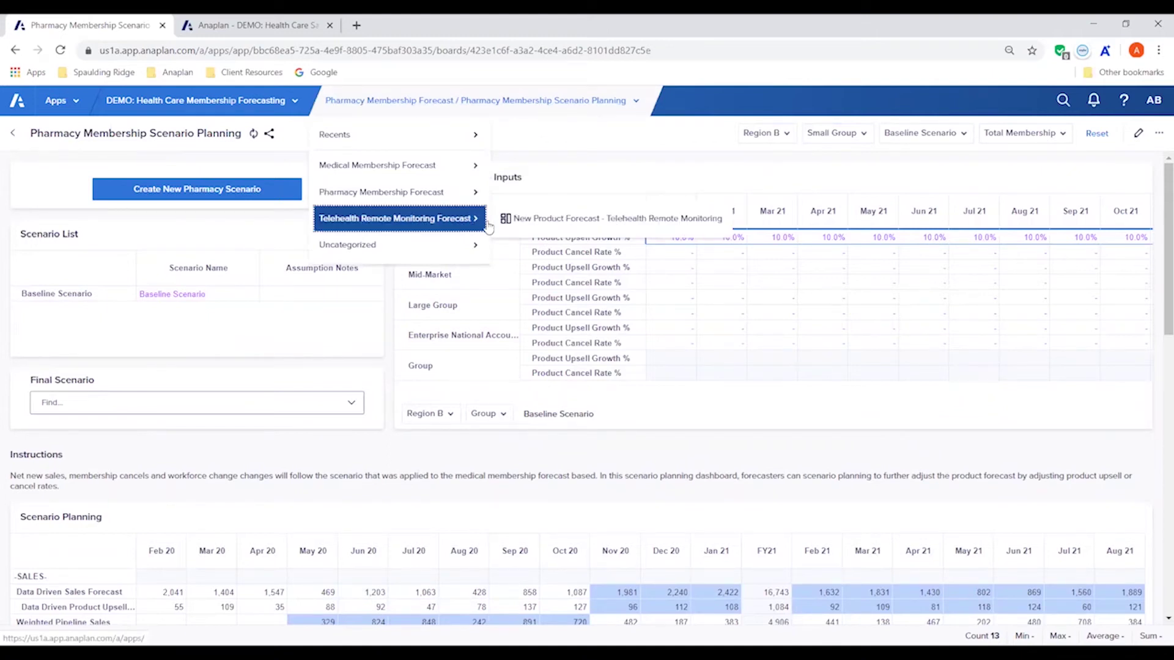
{"action": "left_click", "coordinate": [524, 223]}
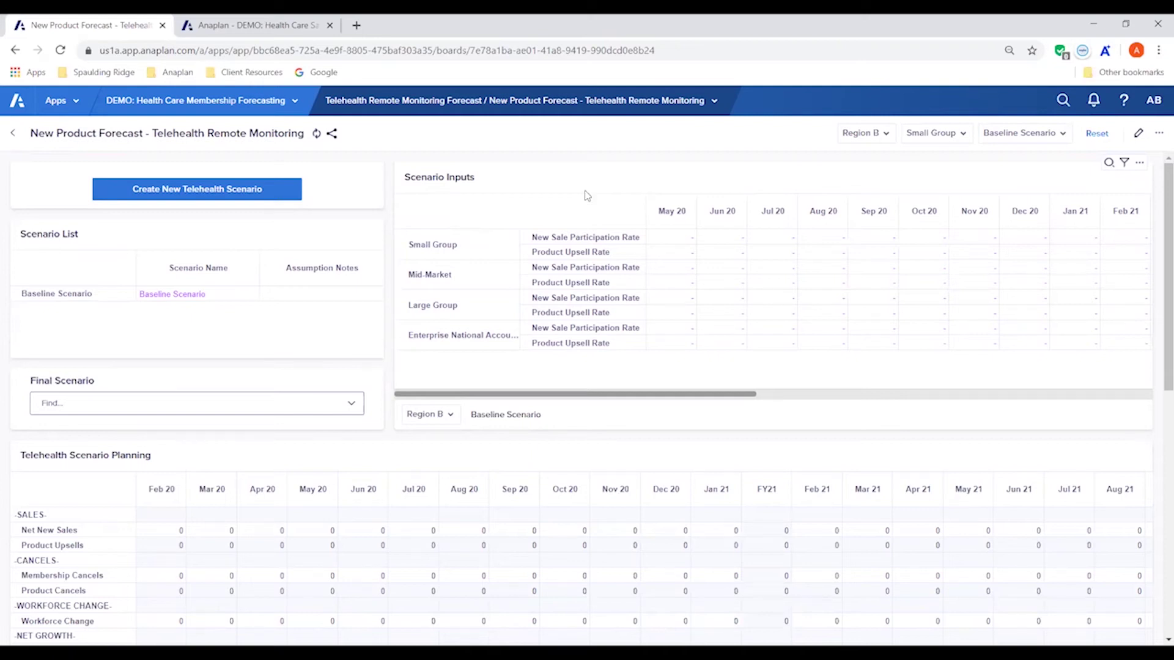
{"action": "scroll", "coordinate": [1157, 270], "scroll_direction": "down", "scroll_amount": 1}
{"action": "scroll", "coordinate": [1157, 270], "scroll_direction": "down", "scroll_amount": 1}
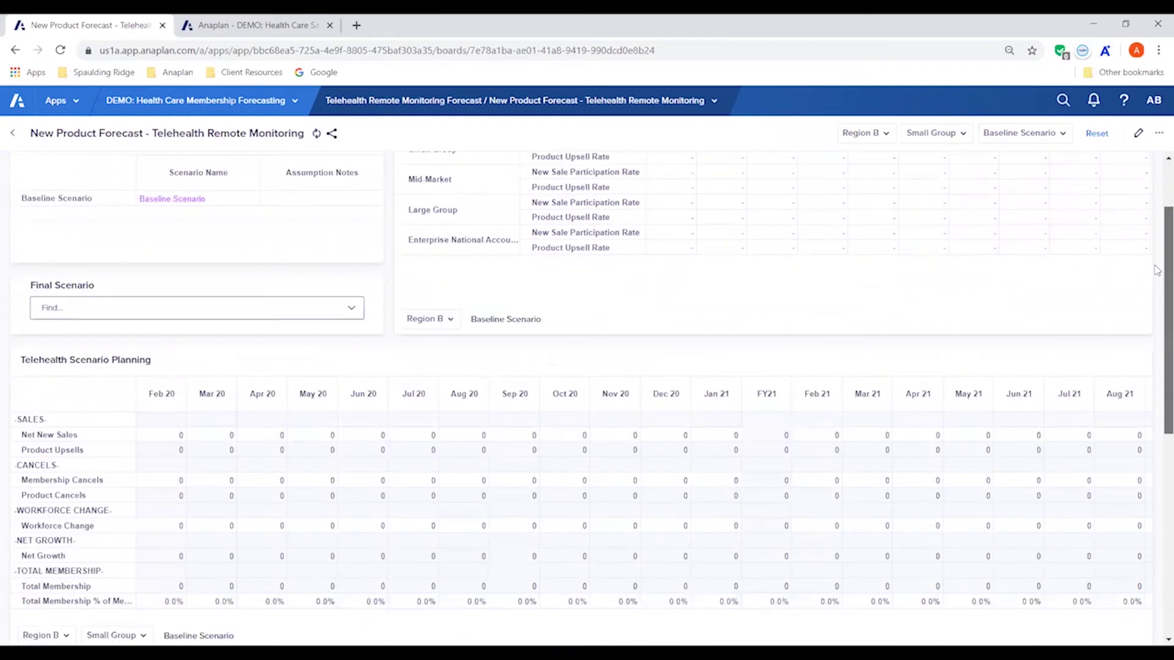
{"action": "scroll", "coordinate": [1157, 246], "scroll_direction": "up", "scroll_amount": 1}
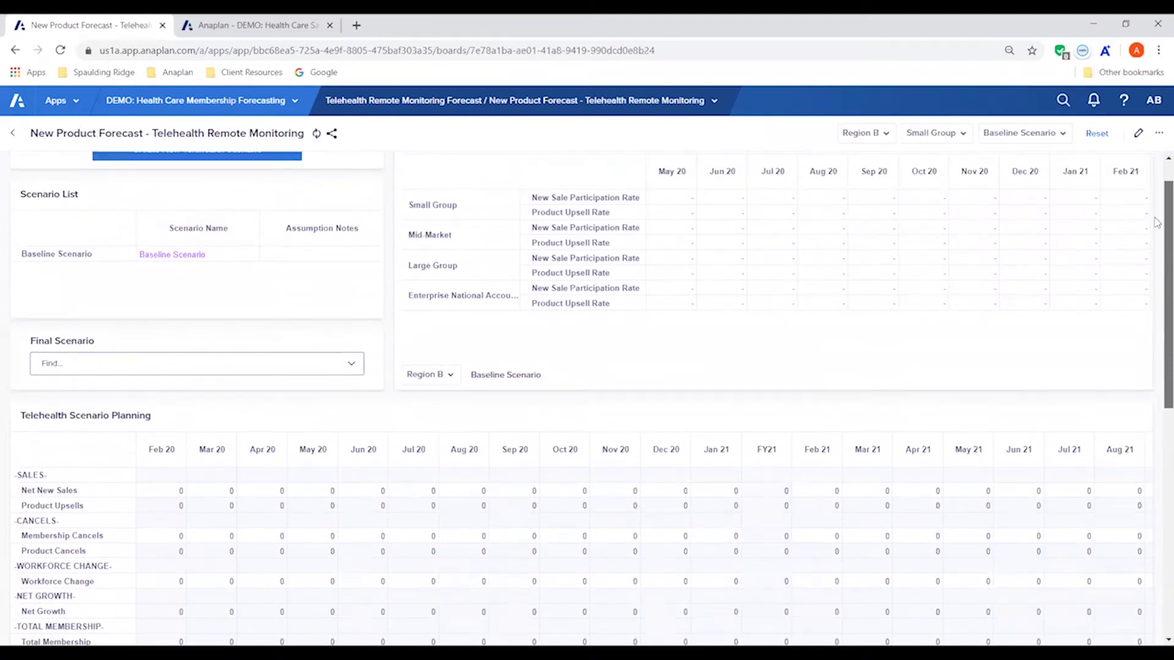
{"action": "scroll", "coordinate": [1157, 222], "scroll_direction": "up", "scroll_amount": 1}
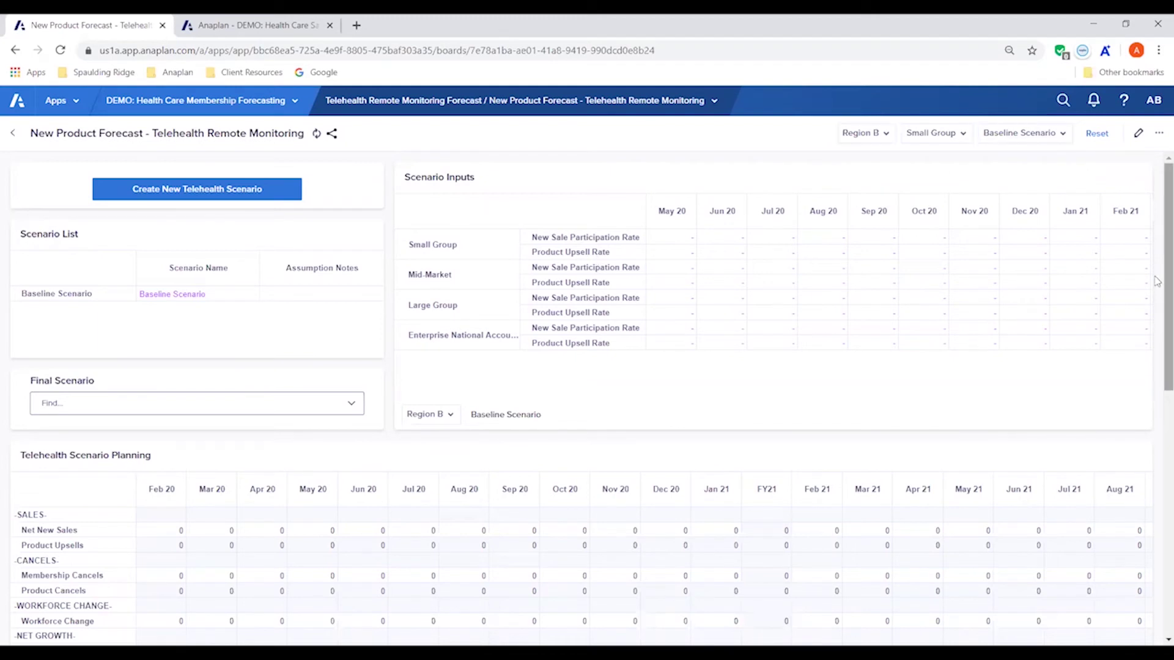
Step: Set the Small Group New Sale Participation Rate to 20% for every month from Jun 20 through Dec 20
{"action": "left_click", "coordinate": [685, 244]}
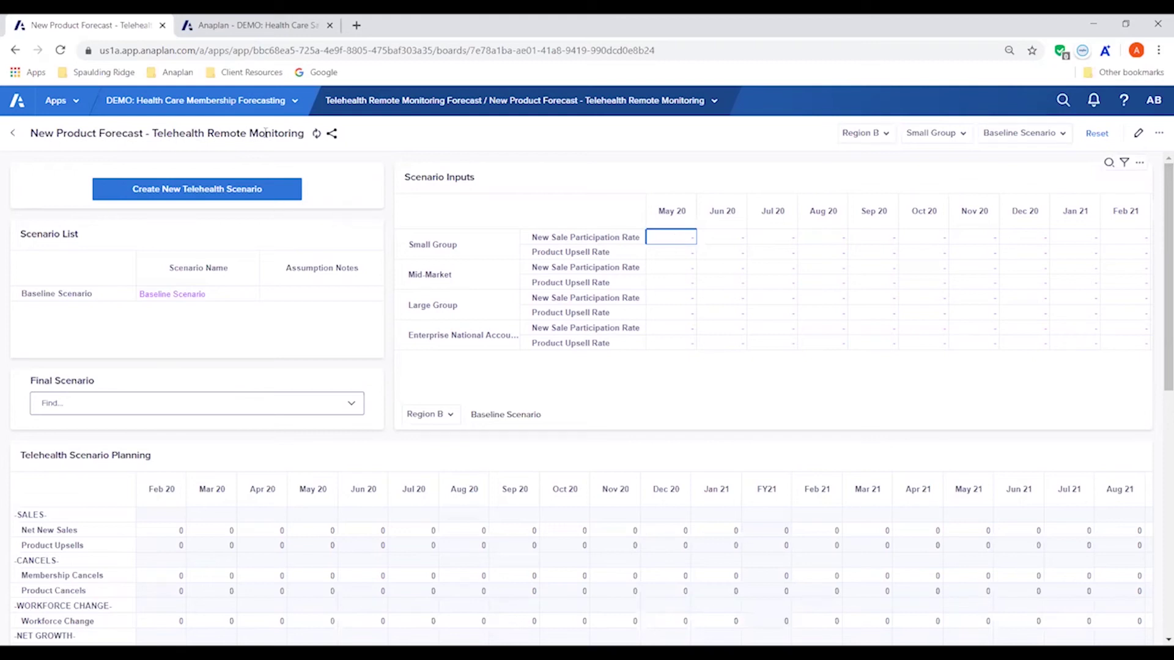
{"action": "left_click", "coordinate": [714, 236]}
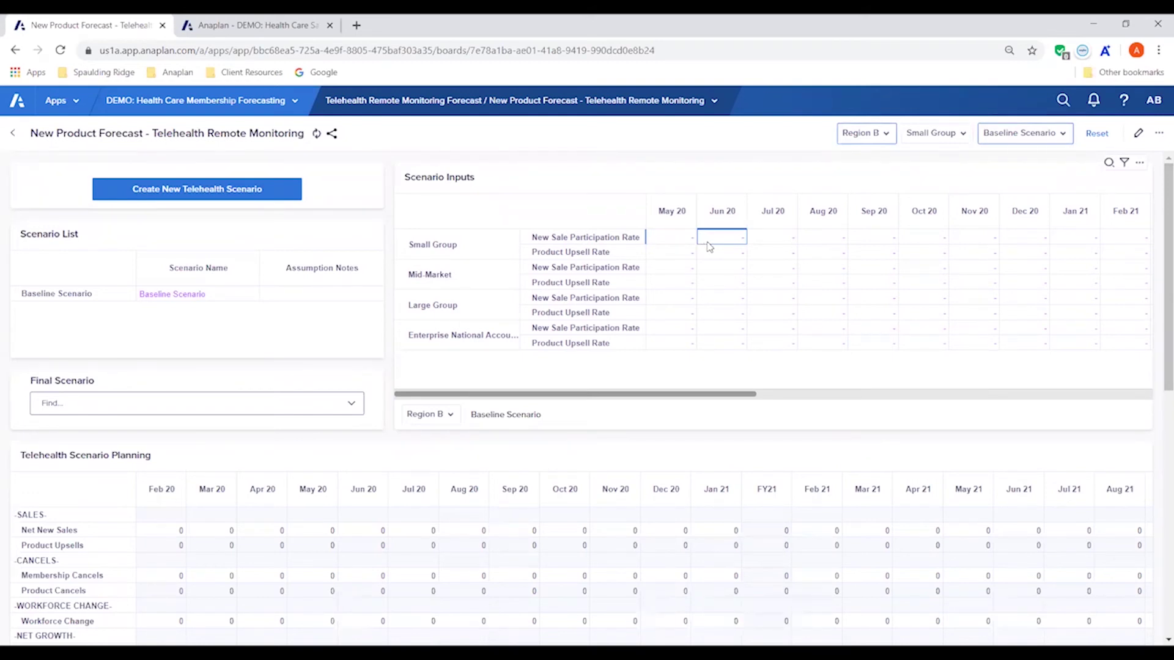
{"action": "type", "text": "25"}
{"action": "key", "text": "Return"}
{"action": "left_click", "coordinate": [729, 240]}
{"action": "left_click_drag", "start_coordinate": [764, 241], "coordinate": [1019, 241]}
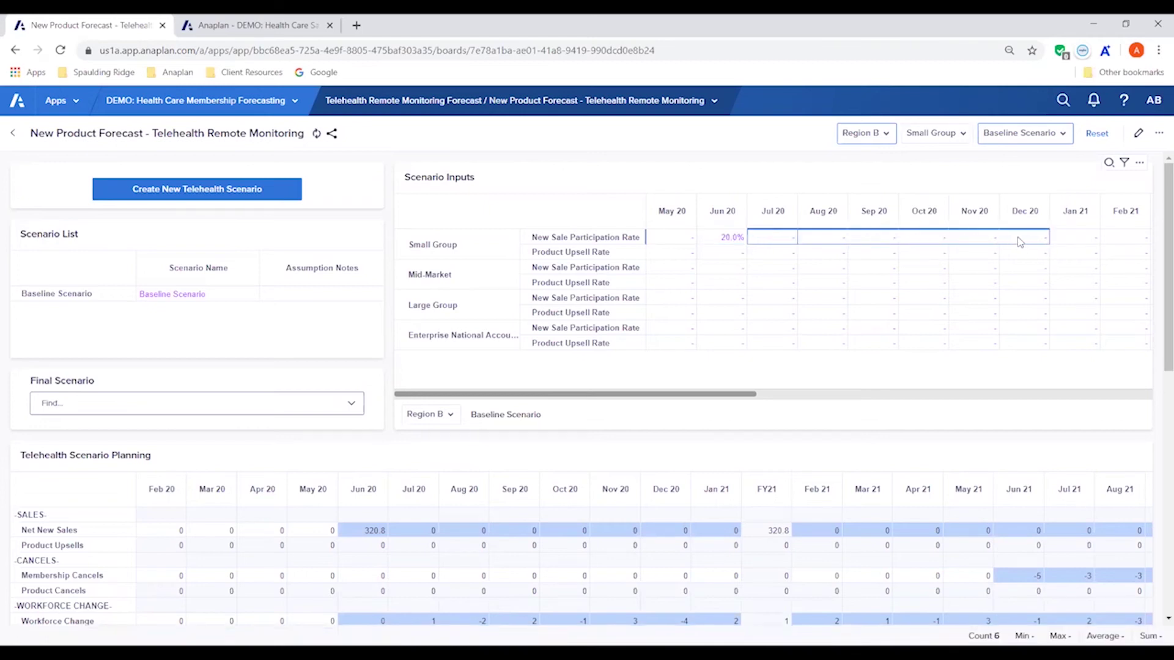
{"action": "type", "text": "20.0%\t20.0%\t20.0%\t20.0%\t20.0%\t20.0%"}
Step: Set the Small Group New Sale Participation Rate to 30% for every month from Jan 21 through Dec 21
{"action": "left_click", "coordinate": [1060, 243]}
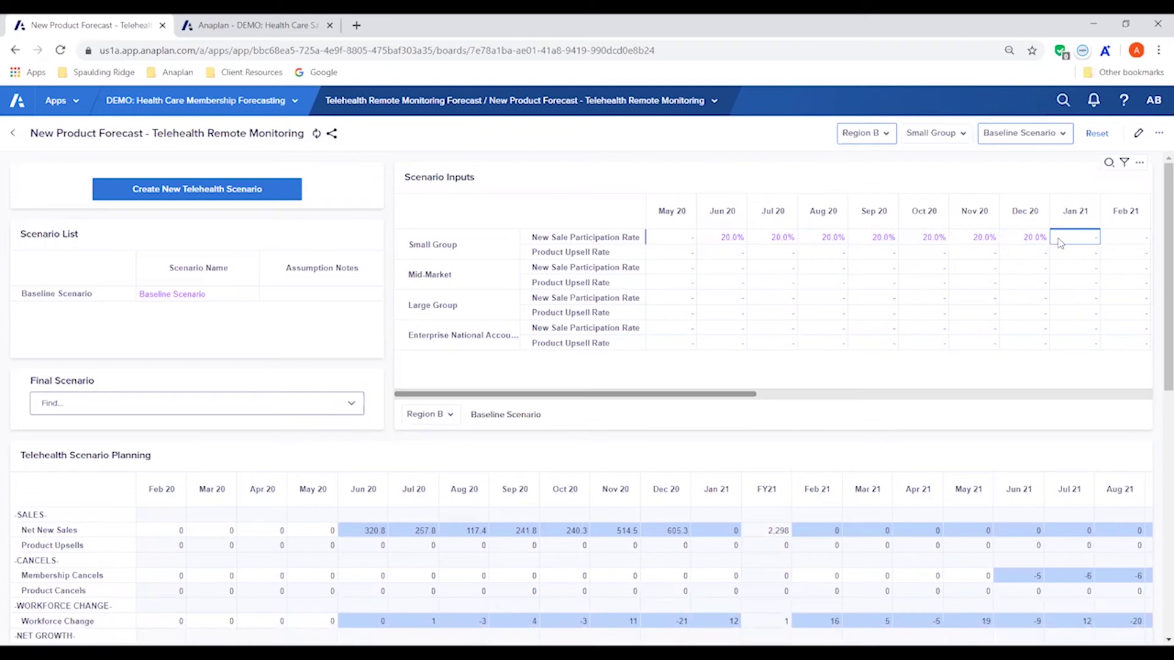
{"action": "type", "text": "30%"}
{"action": "key", "text": "Return"}
{"action": "left_click_drag", "start_coordinate": [1061, 242], "coordinate": [1094, 245]}
{"action": "key", "text": "ctrl+r"}
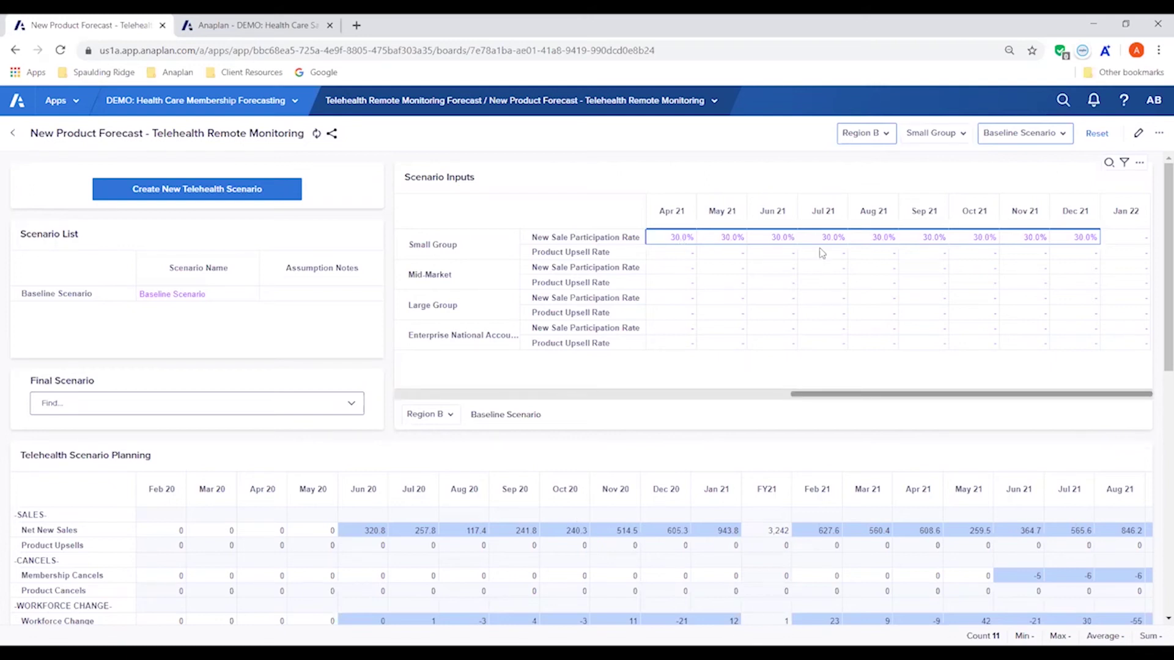
Step: Review the Telehealth Scenario Planning grid for Small Group, selecting the total membership percentage row from Jun 20 through May 21
{"action": "scroll", "coordinate": [1157, 292], "scroll_direction": "down", "scroll_amount": 1}
{"action": "scroll", "coordinate": [1157, 292], "scroll_direction": "down", "scroll_amount": 2}
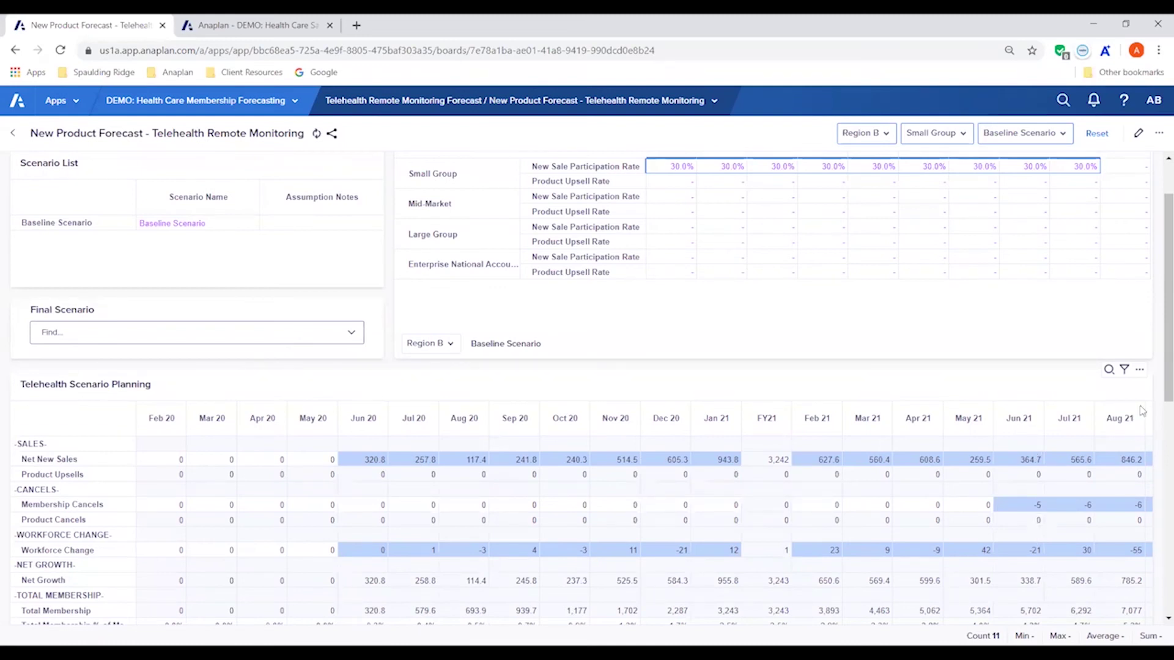
{"action": "scroll", "coordinate": [1157, 387], "scroll_direction": "down", "scroll_amount": 1}
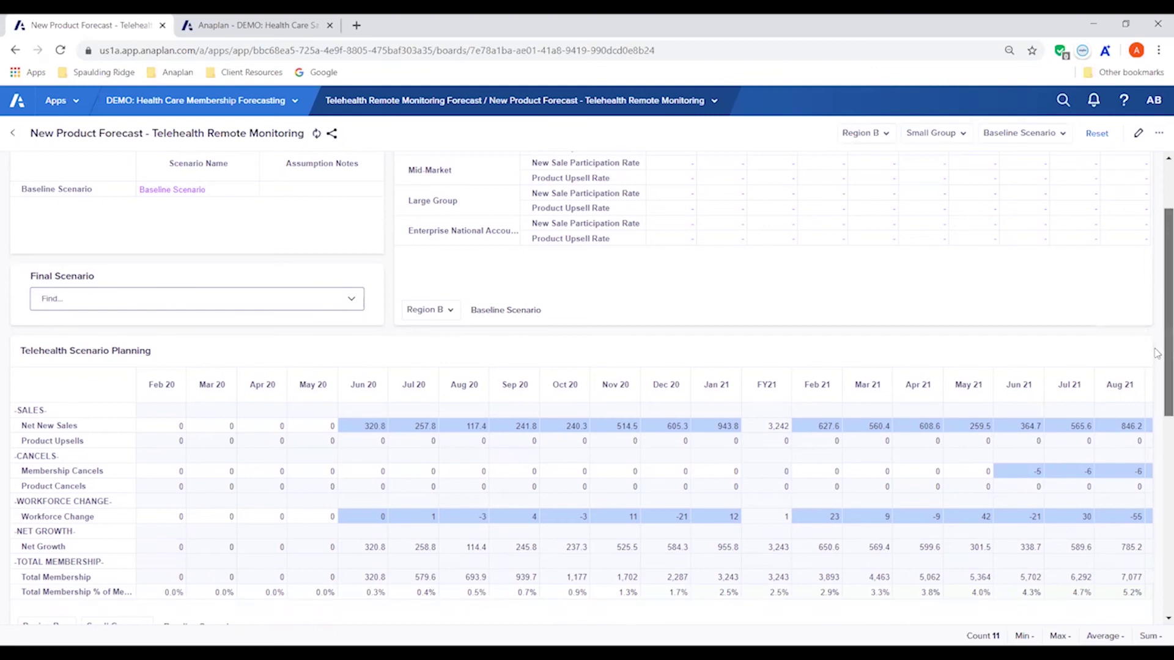
{"action": "scroll", "coordinate": [1157, 319], "scroll_direction": "up", "scroll_amount": 3}
{"action": "scroll", "coordinate": [1157, 319], "scroll_direction": "down", "scroll_amount": 3}
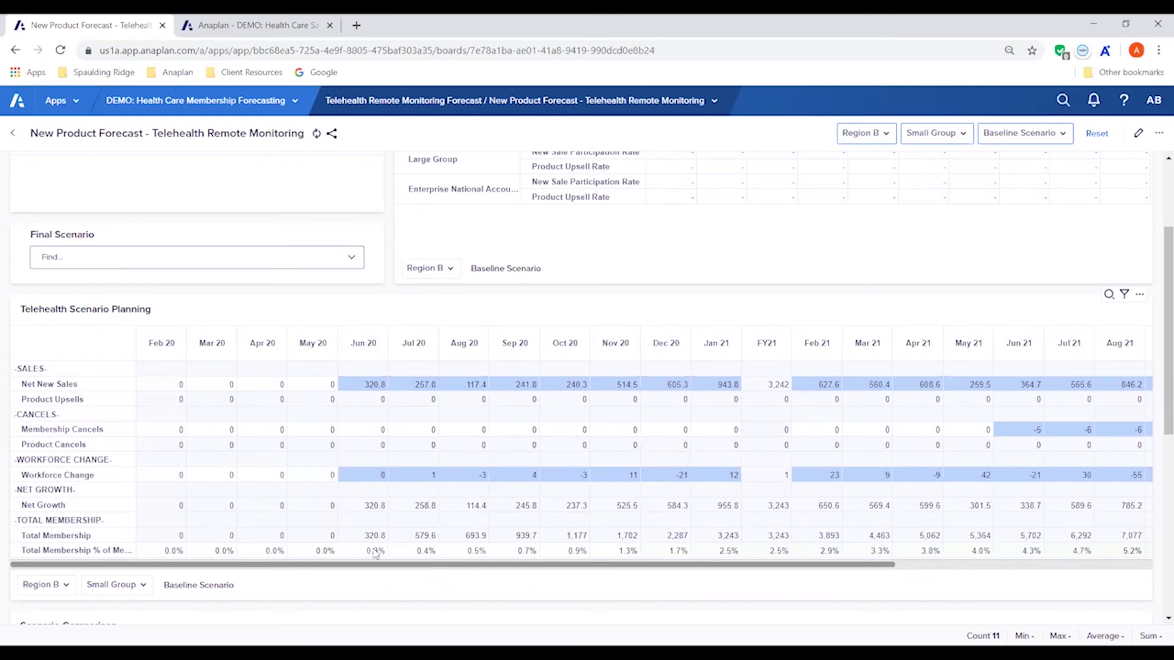
{"action": "left_click_drag", "start_coordinate": [375, 551], "coordinate": [981, 551]}
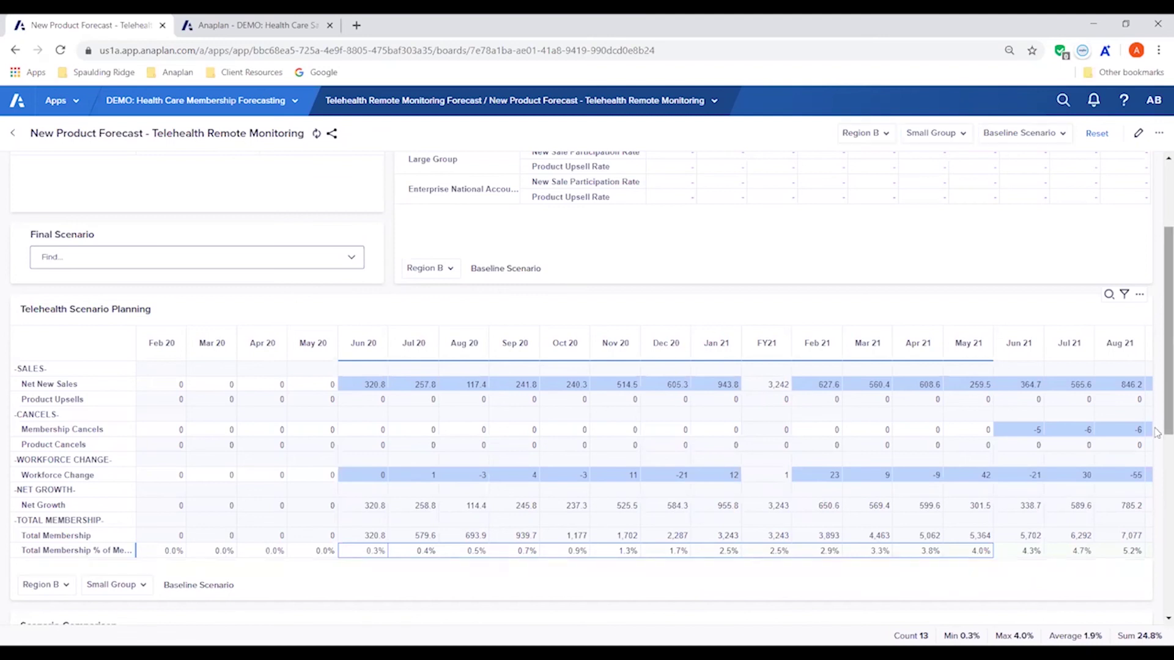
Step: Set the Small Group Product Upsell Rate to 25% for every month from Jun 20 through Dec 20
{"action": "scroll", "coordinate": [1152, 428], "scroll_direction": "up", "scroll_amount": 3}
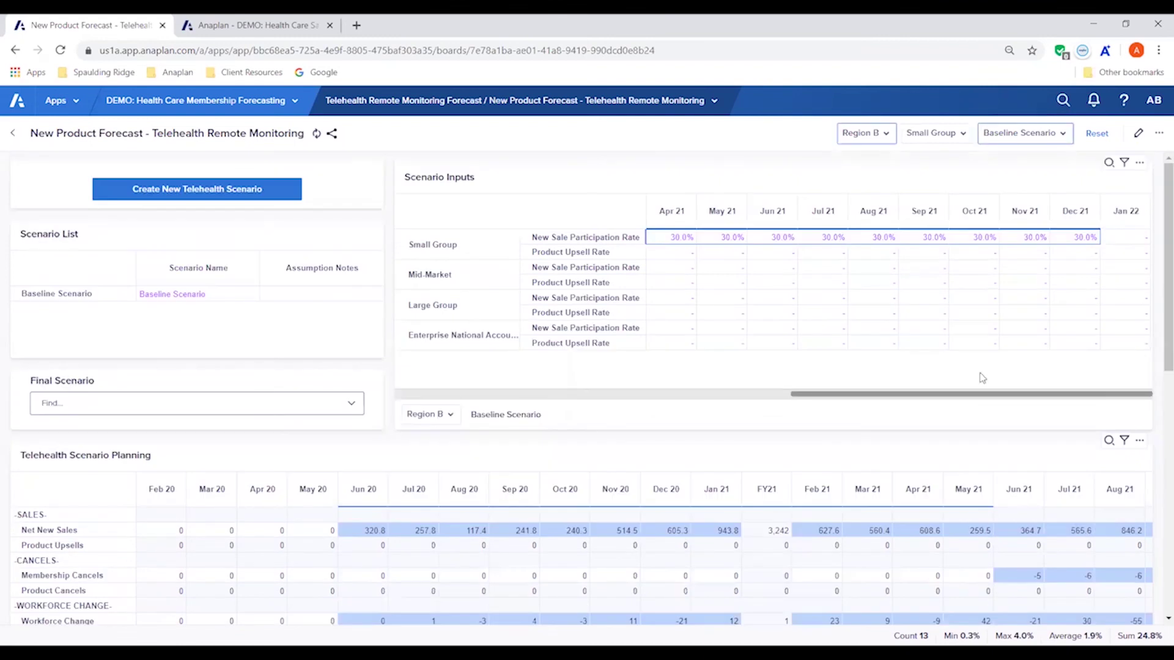
{"action": "left_click_drag", "start_coordinate": [970, 404], "coordinate": [582, 402]}
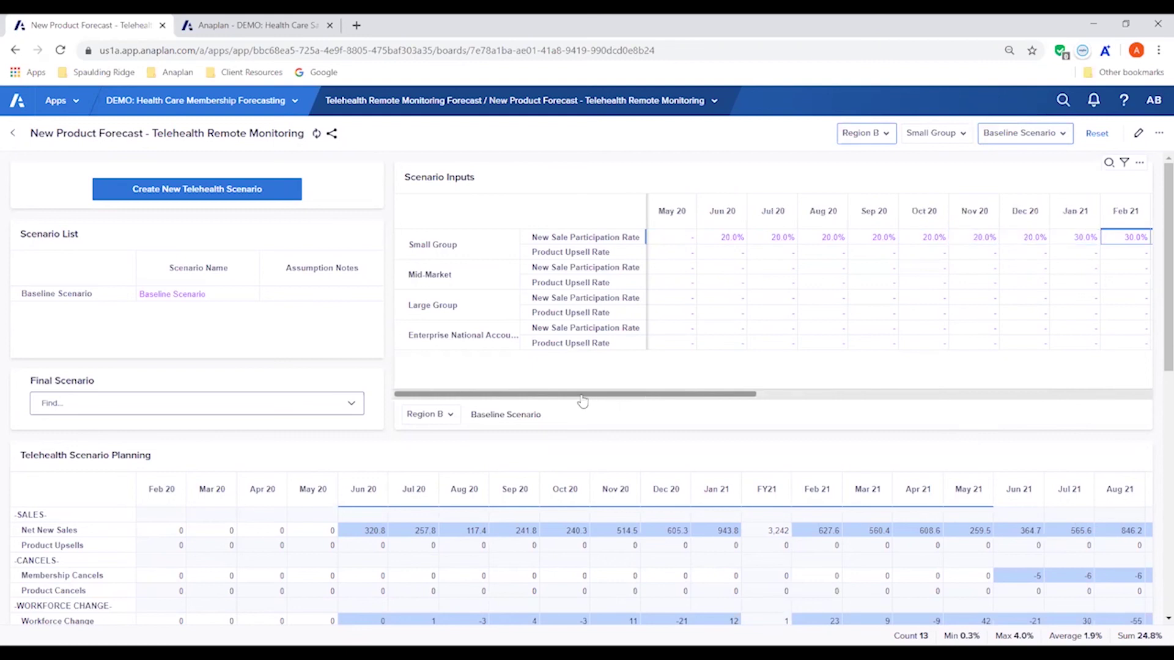
{"action": "left_click", "coordinate": [708, 258]}
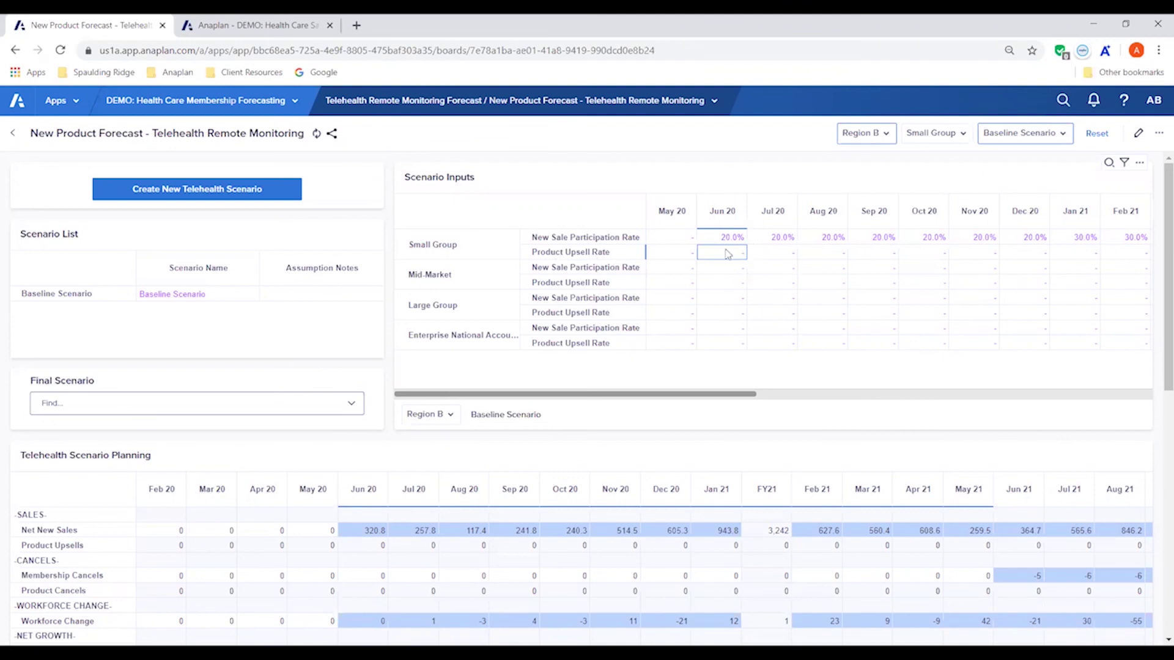
{"action": "type", "text": "75%"}
{"action": "key", "text": "Return"}
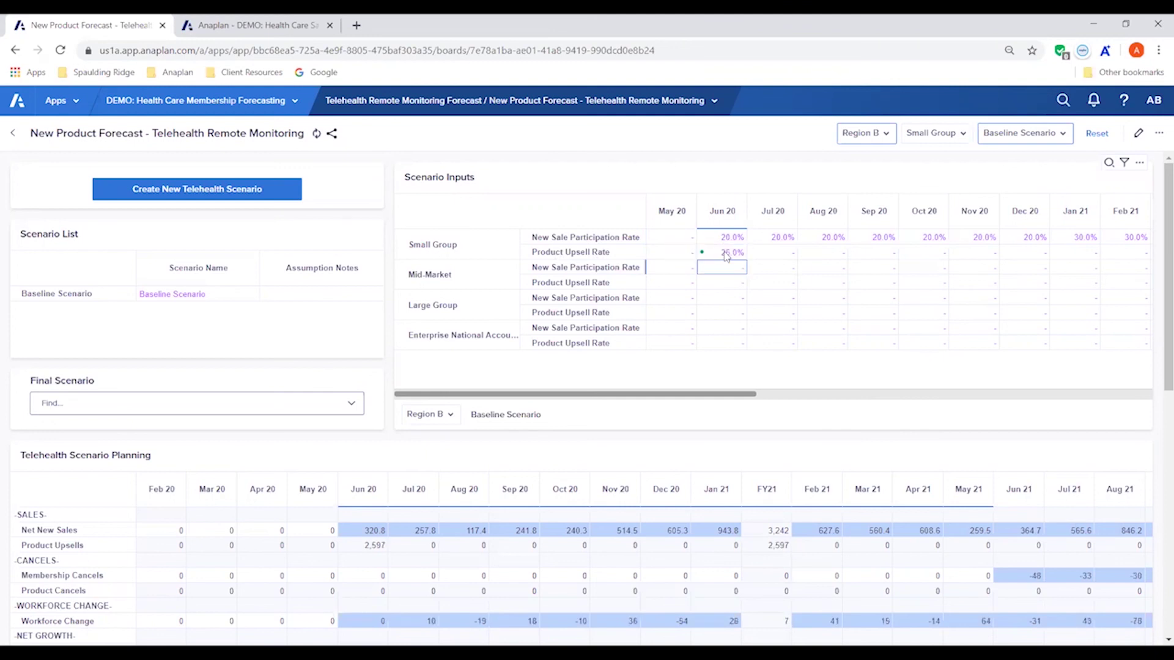
{"action": "left_click", "coordinate": [775, 252]}
{"action": "left_click_drag", "start_coordinate": [867, 255], "coordinate": [1010, 254]}
{"action": "type", "text": "25.0%\t25.0%\t25.0%\t25.0%\t25.0%\t25.0%"}
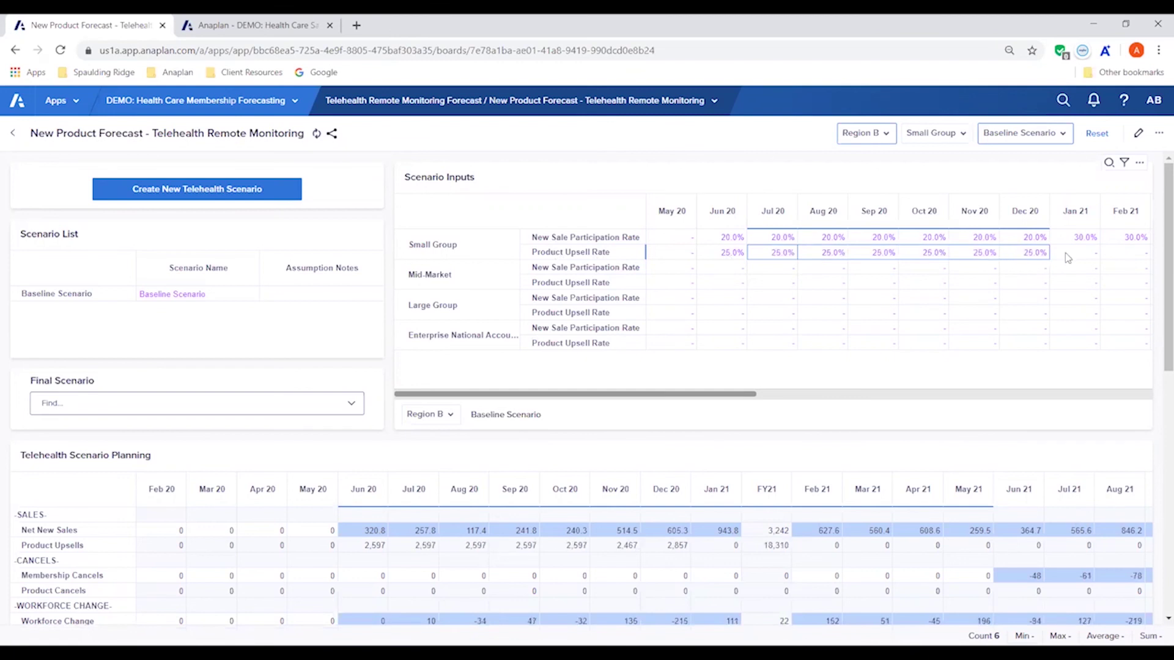
Step: Set the Small Group Product Upsell Rate to 35% for every month from Jan 21 through Dec 21
{"action": "left_click", "coordinate": [1069, 257]}
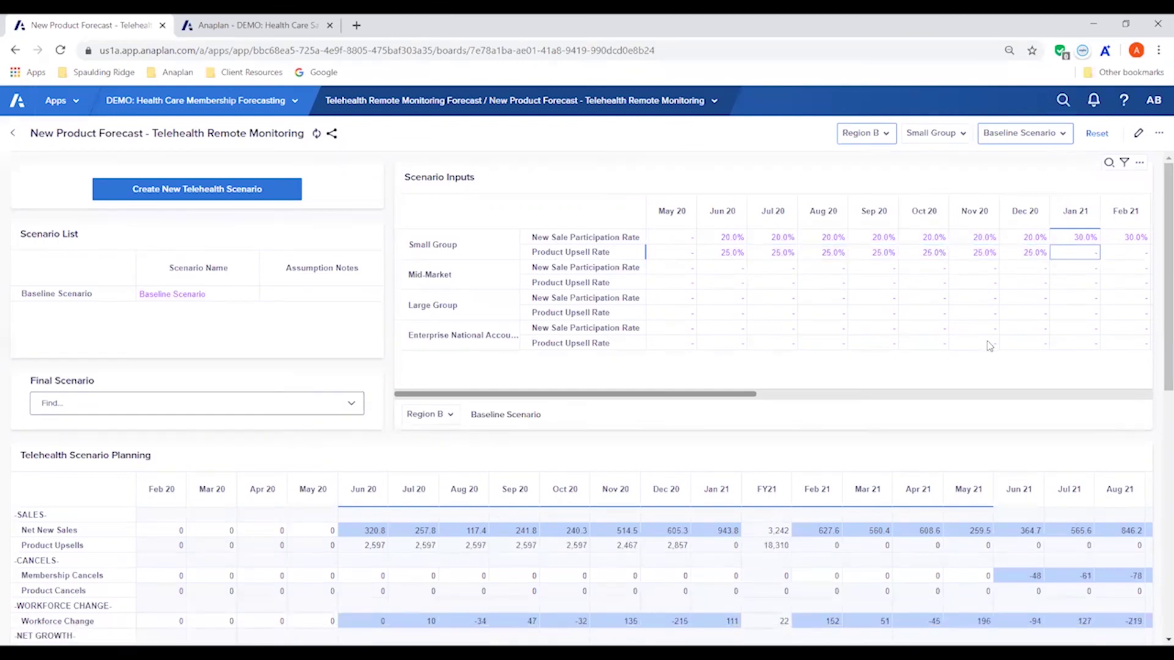
{"action": "type", "text": "35"}
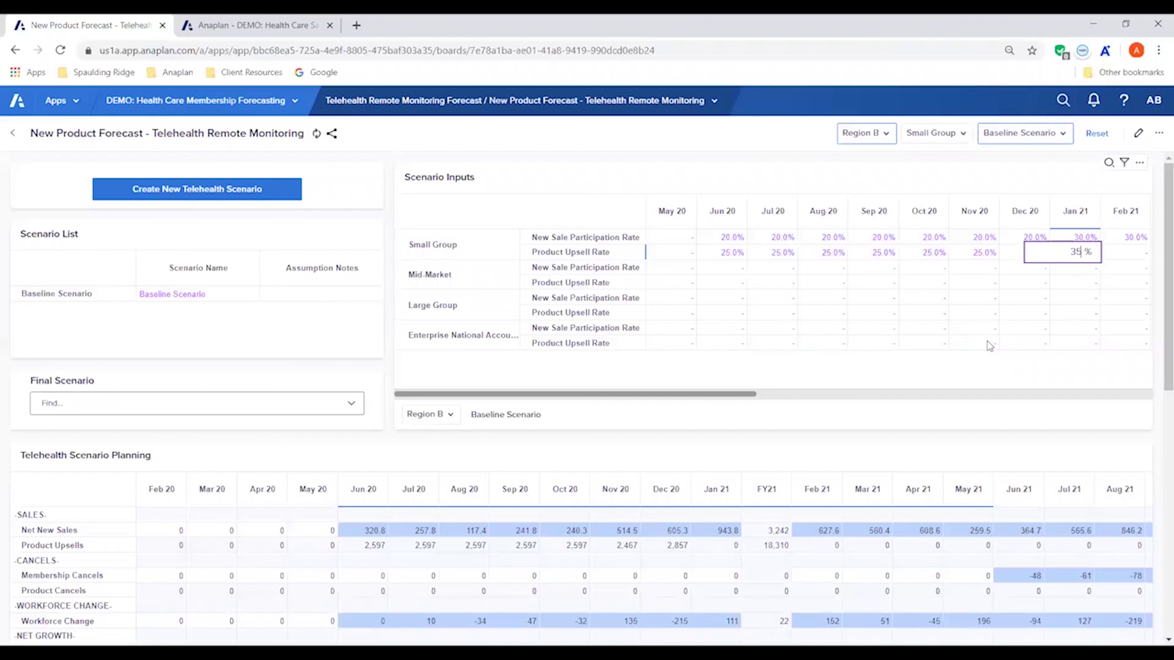
{"action": "key", "text": "Return"}
{"action": "left_click", "coordinate": [1088, 258]}
{"action": "left_click", "coordinate": [1138, 258]}
{"action": "key", "text": "shift+Right"}
{"action": "key", "text": "shift+Right"}
{"action": "key", "text": "shift+Right"}
{"action": "key", "text": "shift+Right"}
{"action": "key", "text": "shift+Right"}
{"action": "key", "text": "shift+Right"}
{"action": "key", "text": "shift+Right"}
{"action": "key", "text": "shift+Right"}
{"action": "key", "text": "shift+Right"}
{"action": "key", "text": "shift+Right"}
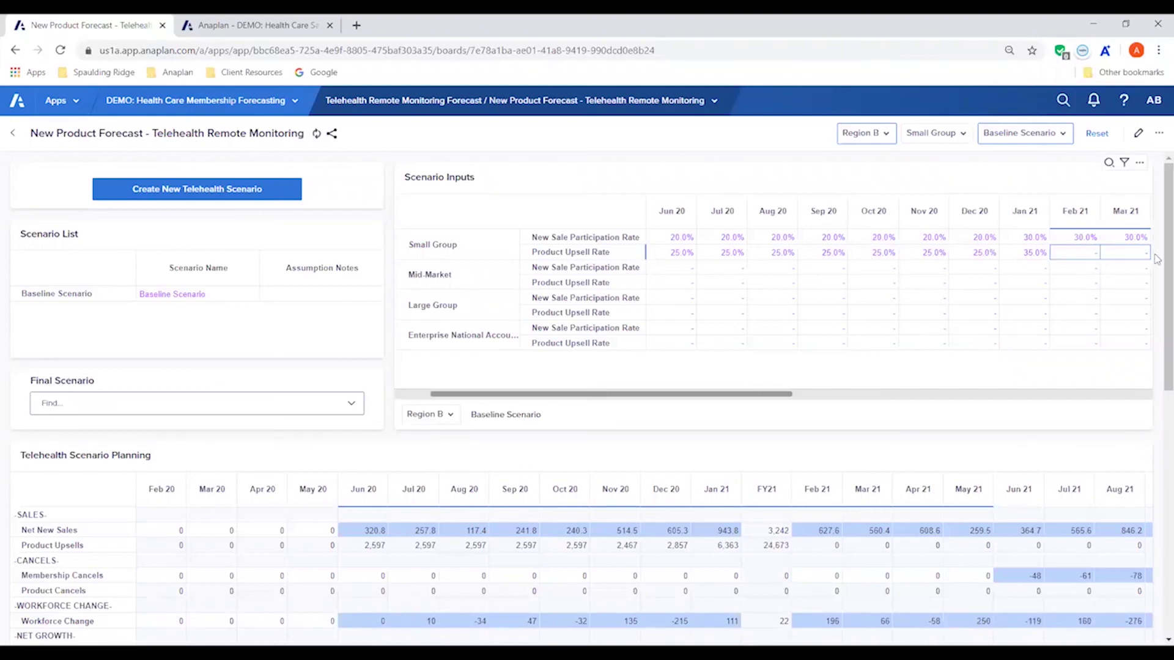
{"action": "left_click_drag", "start_coordinate": [1138, 259], "coordinate": [1084, 260]}
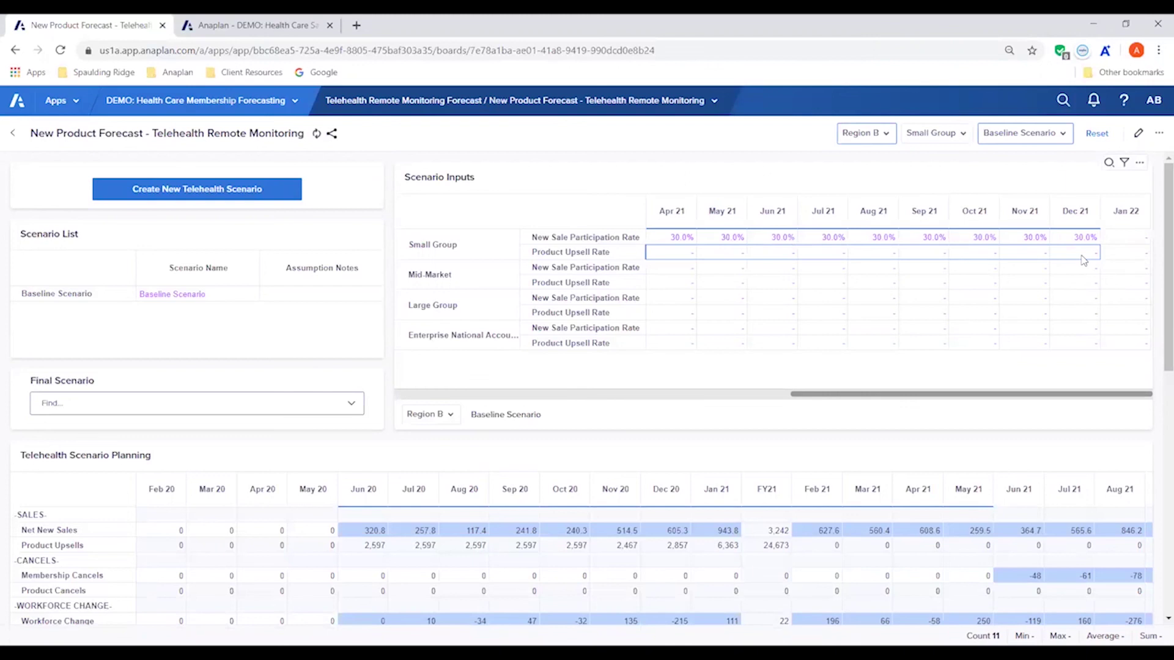
{"action": "type", "text": "35.0%"}
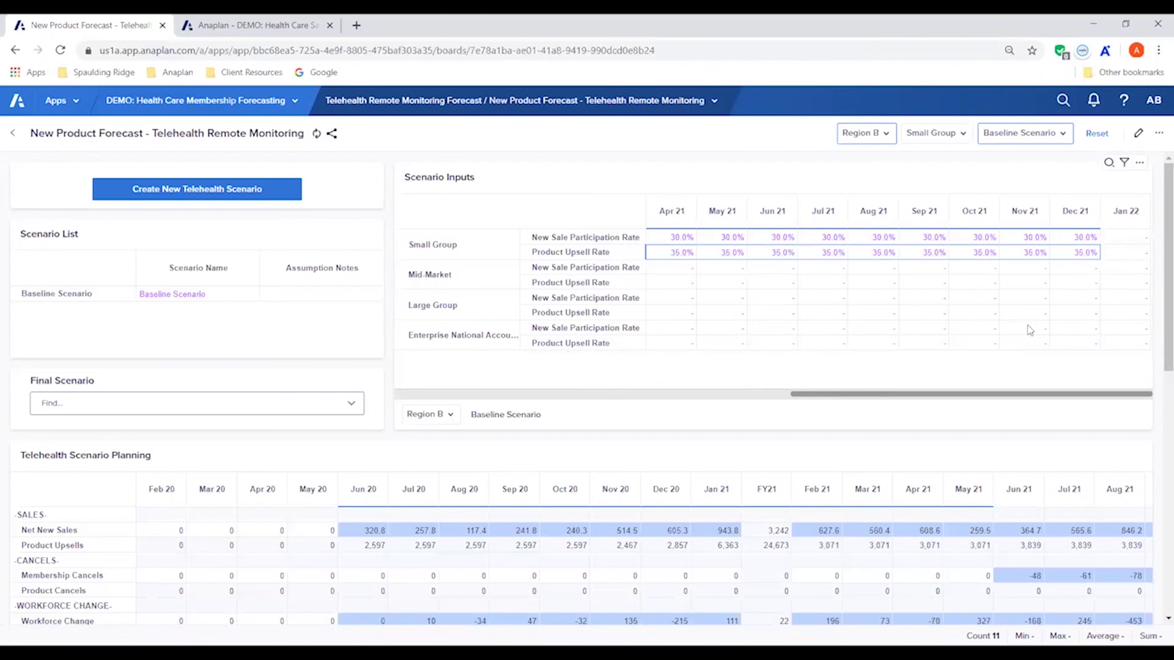
Step: Examine the upsell rates' effect on the Telehealth Scenario Planning grid through FY22 and on the Scenario Comparison chart
{"action": "scroll", "coordinate": [1157, 290], "scroll_direction": "down", "scroll_amount": 1}
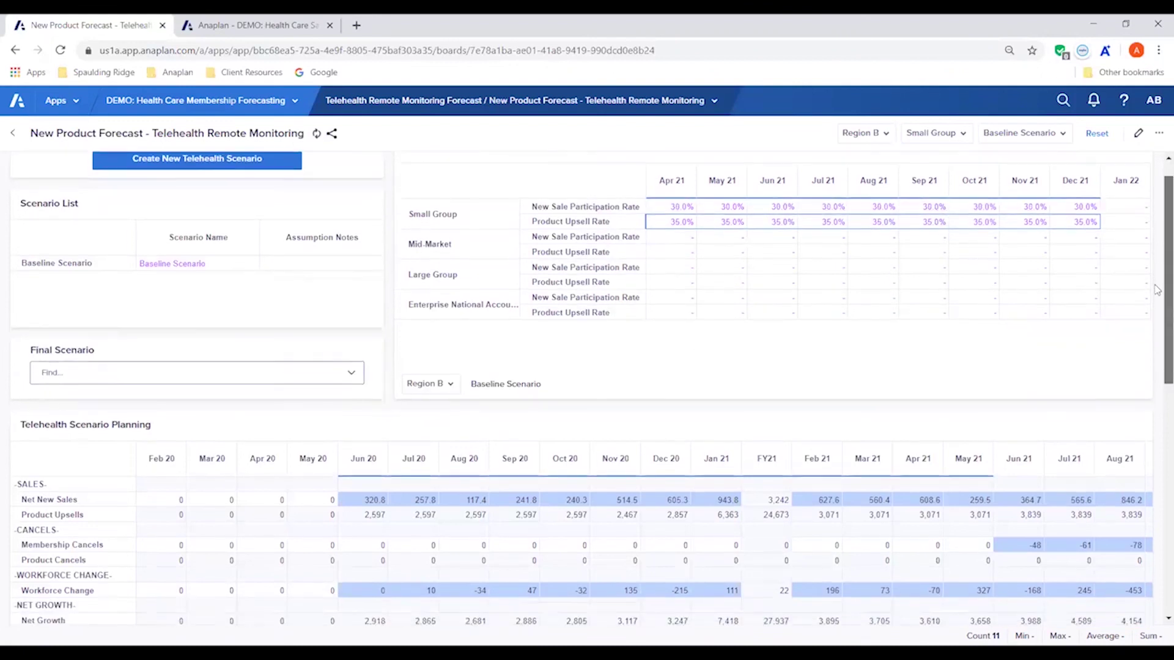
{"action": "scroll", "coordinate": [1157, 290], "scroll_direction": "down", "scroll_amount": 2}
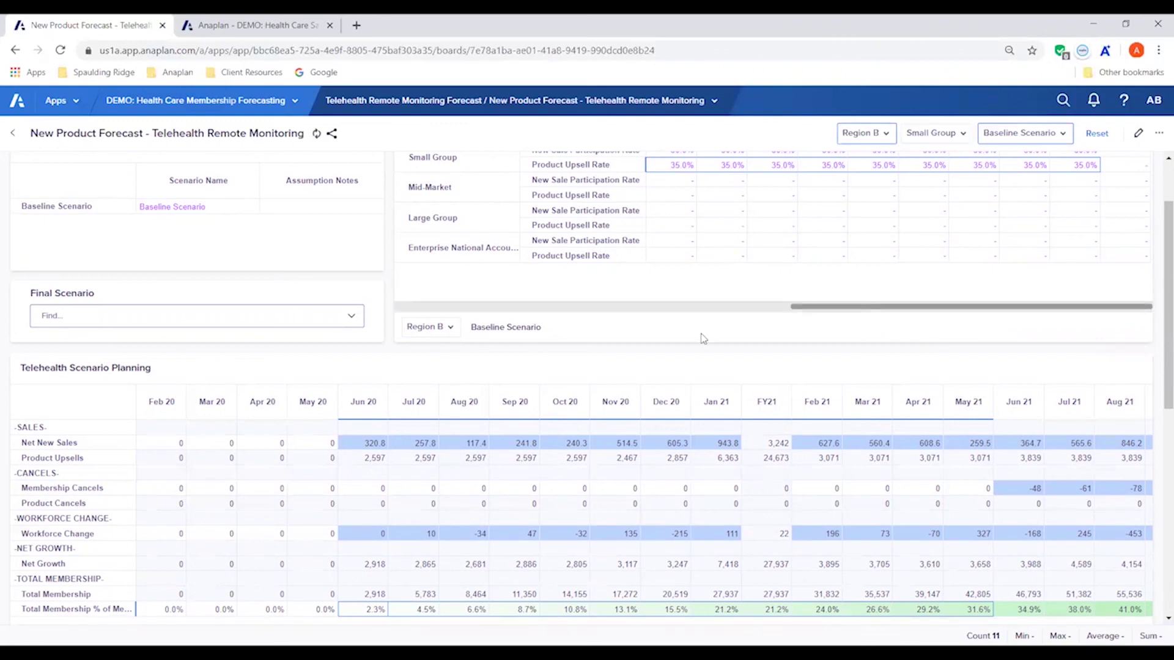
{"action": "left_click_drag", "start_coordinate": [1166, 339], "coordinate": [1155, 402]}
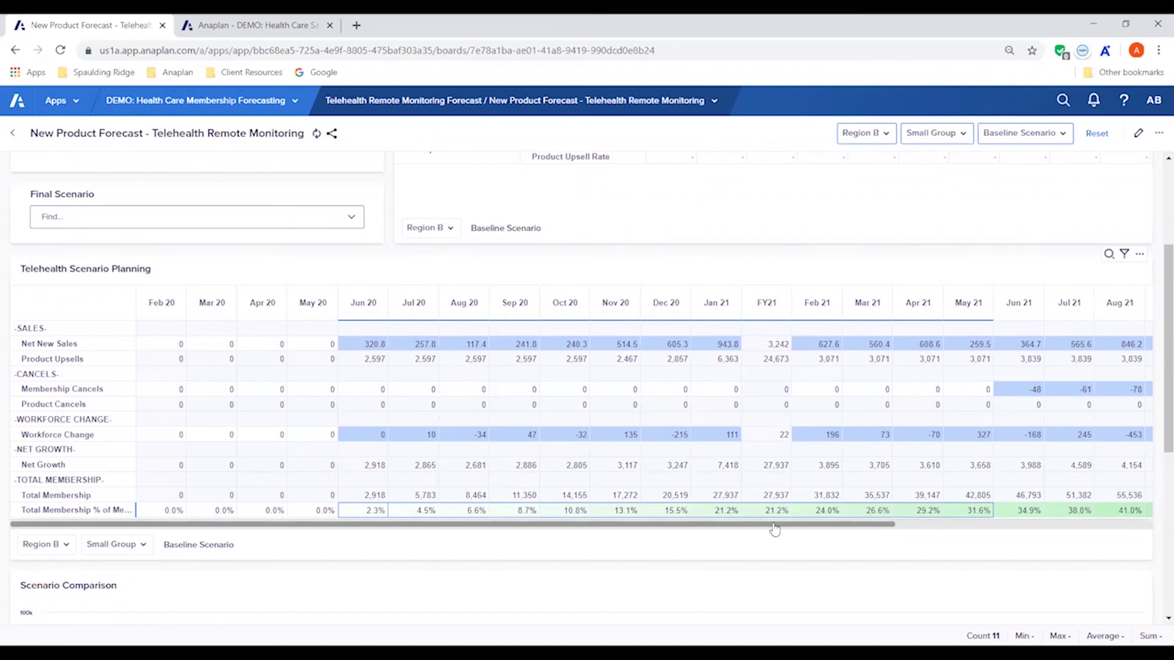
{"action": "left_click_drag", "start_coordinate": [774, 530], "coordinate": [1021, 538]}
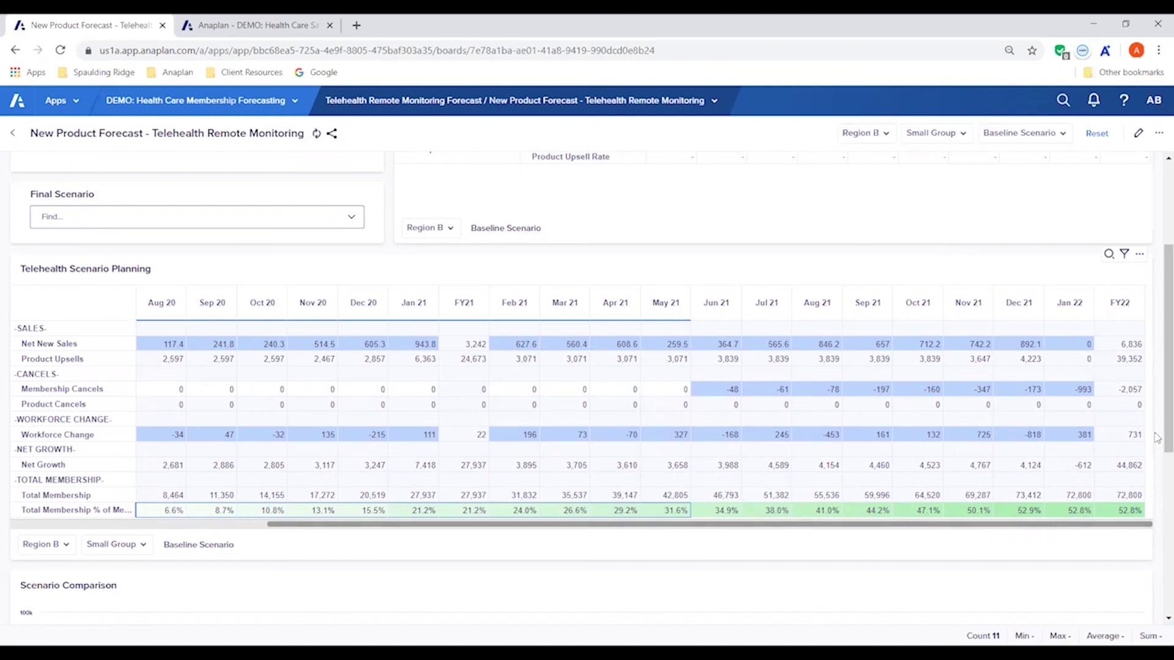
{"action": "scroll", "coordinate": [1157, 492], "scroll_direction": "down", "scroll_amount": 4}
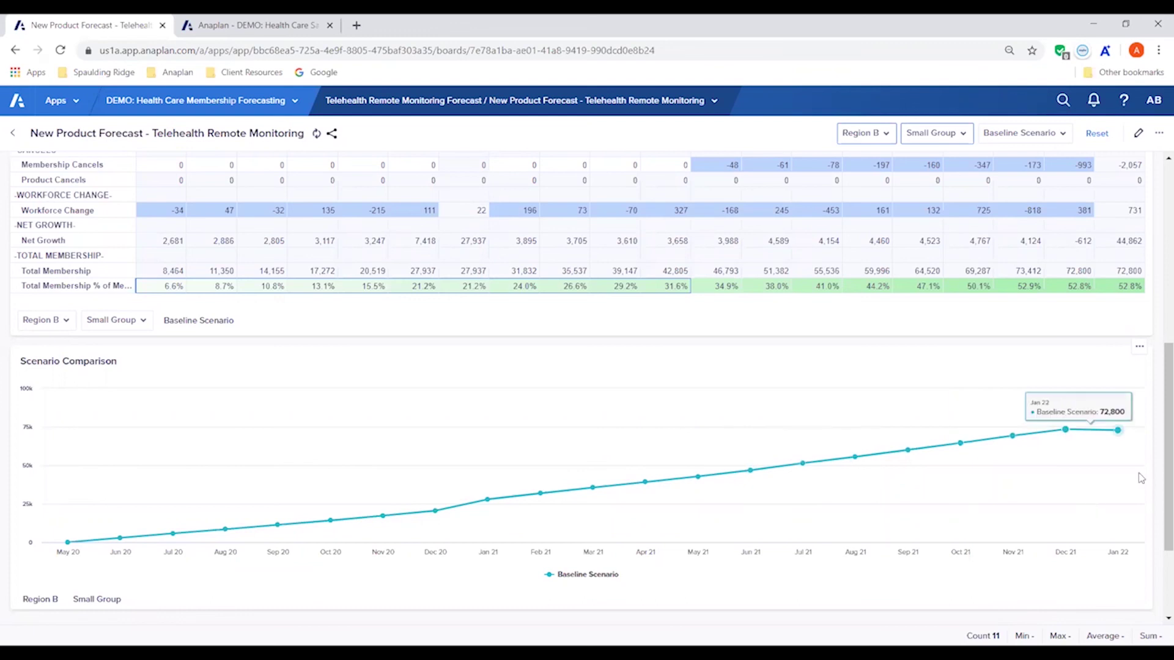
{"action": "scroll", "coordinate": [1156, 434], "scroll_direction": "up", "scroll_amount": 4}
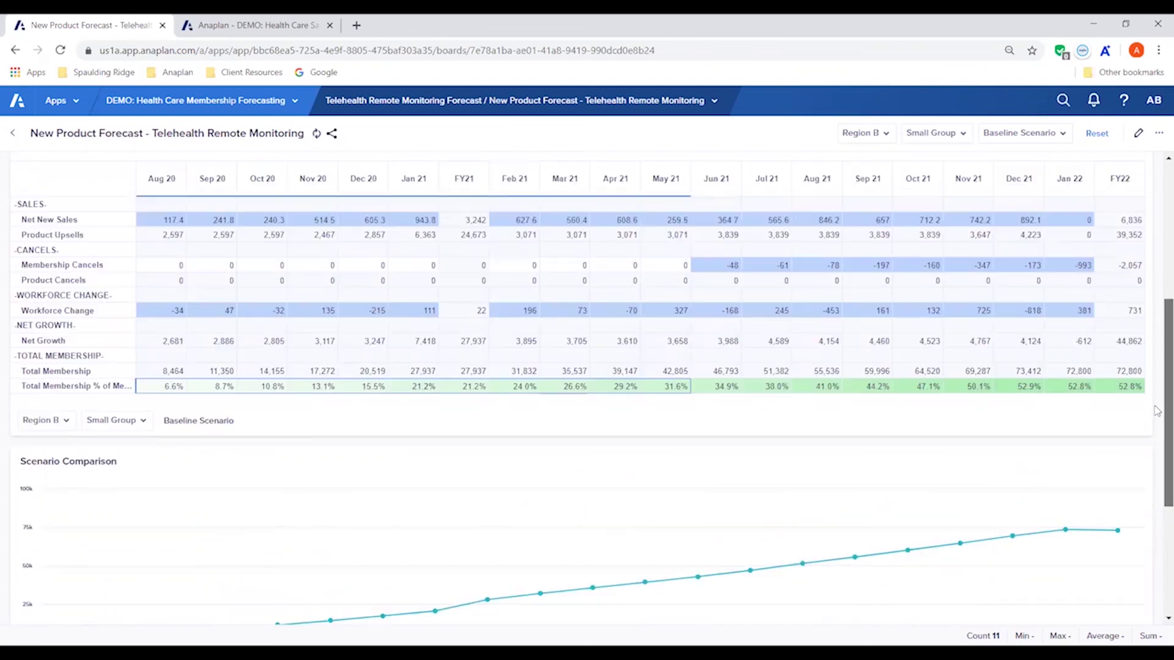
{"action": "scroll", "coordinate": [1156, 347], "scroll_direction": "up", "scroll_amount": 5}
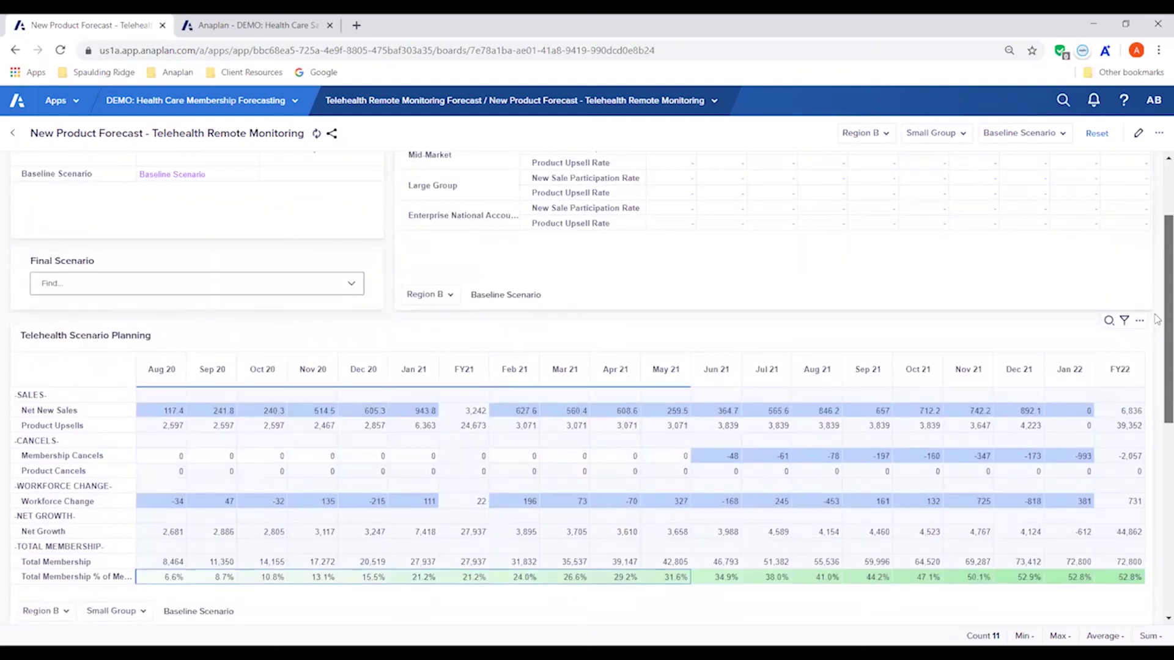